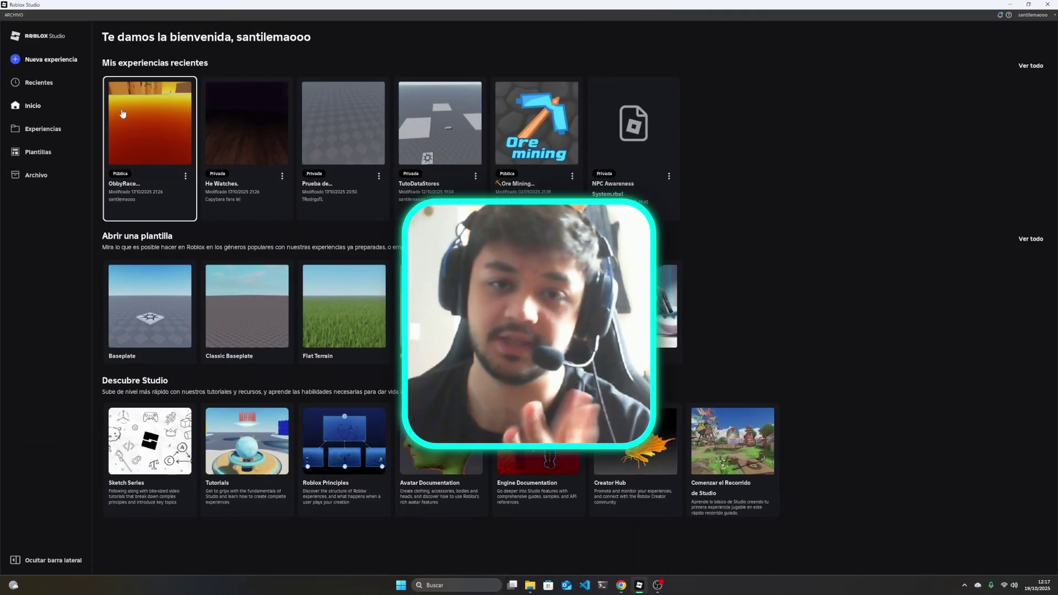
- Create a new baseplate experience with 'Nueva experiencia' on the Studio start page
click(50, 60)
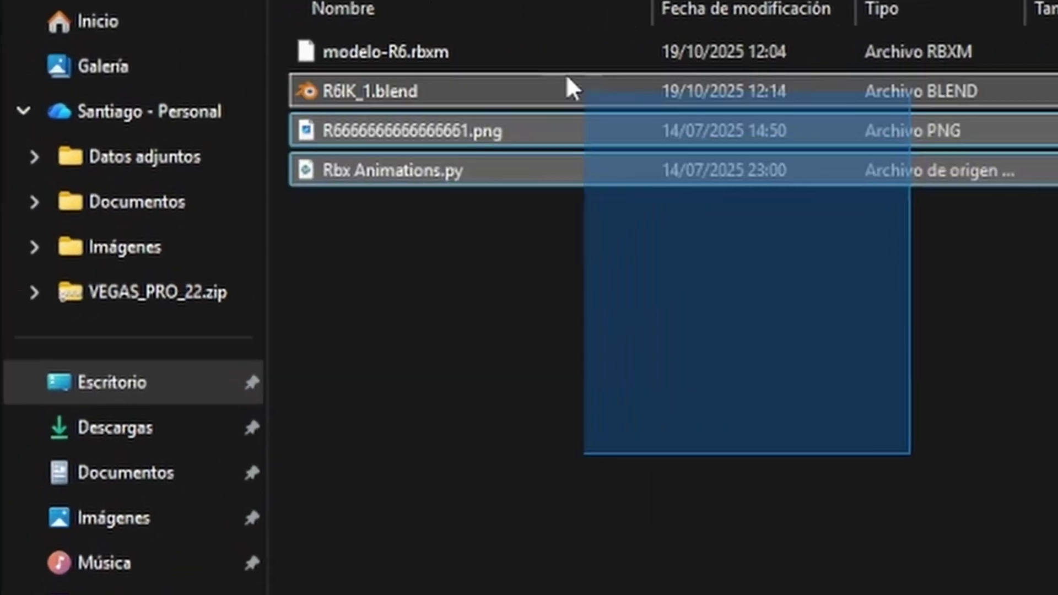
- Check for Blender with a 'blen' Start search, then open R6IK_1.blend in Blender
click(349, 165)
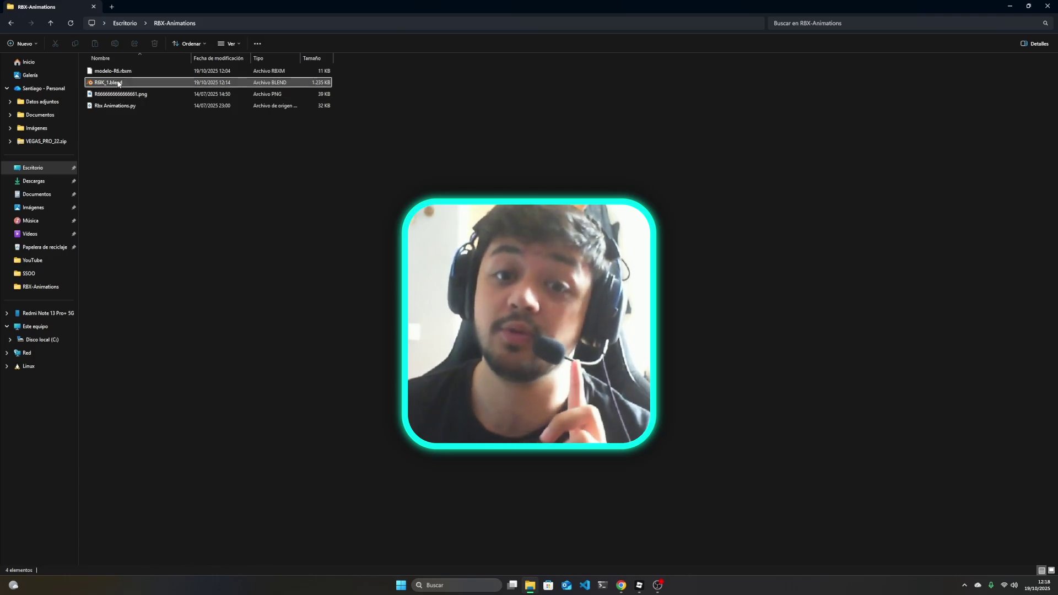
key(super)
text(b)
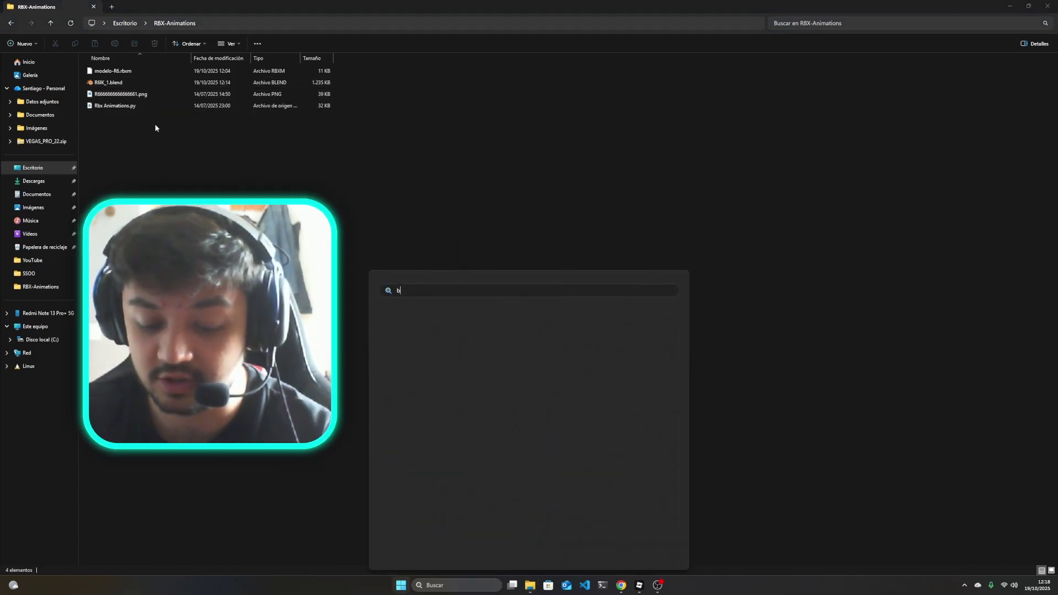
text(len)
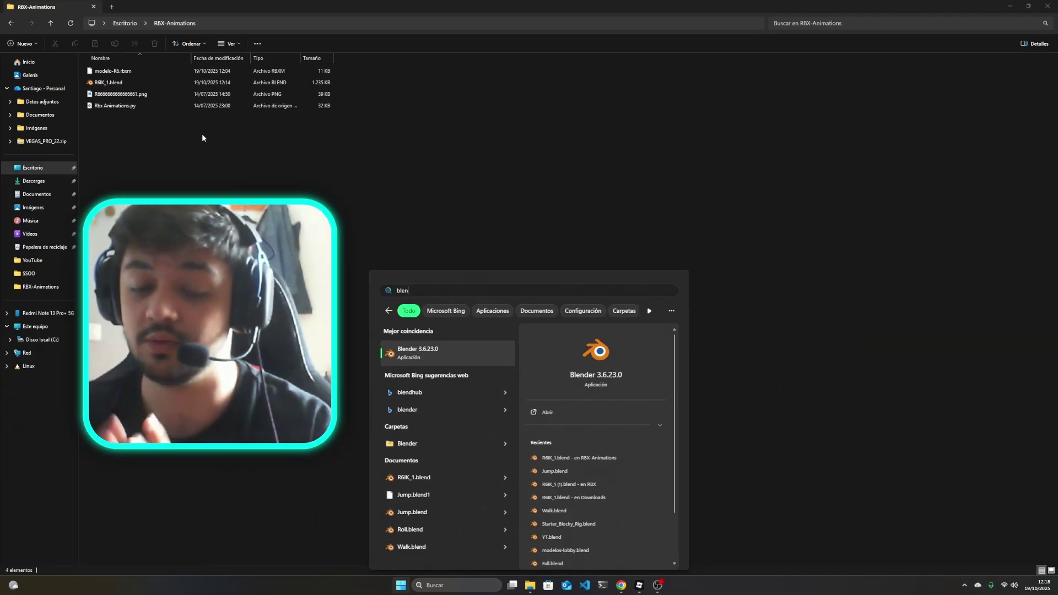
click(240, 190)
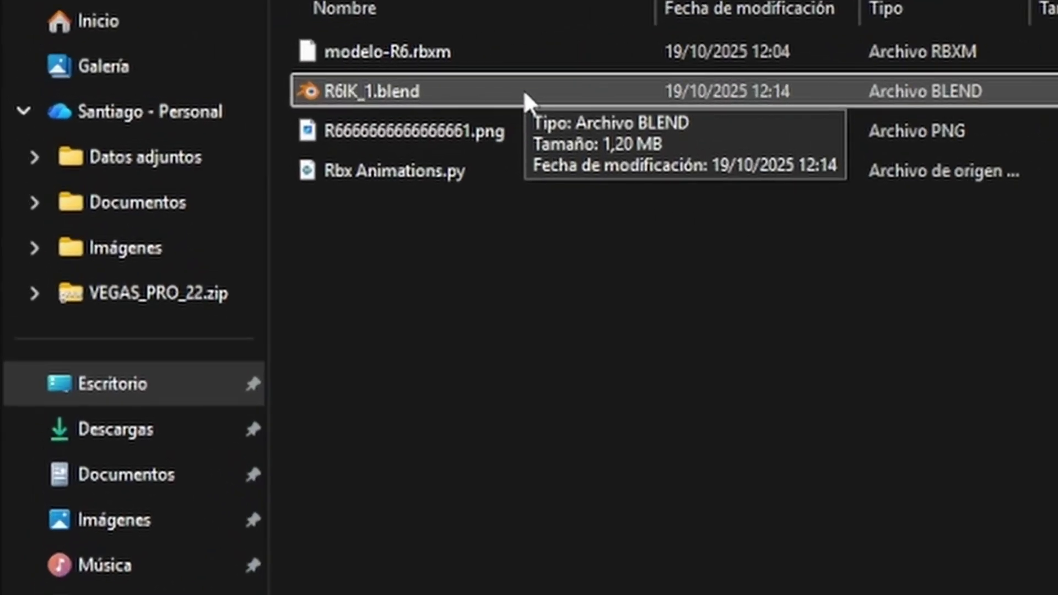
double_click(154, 85)
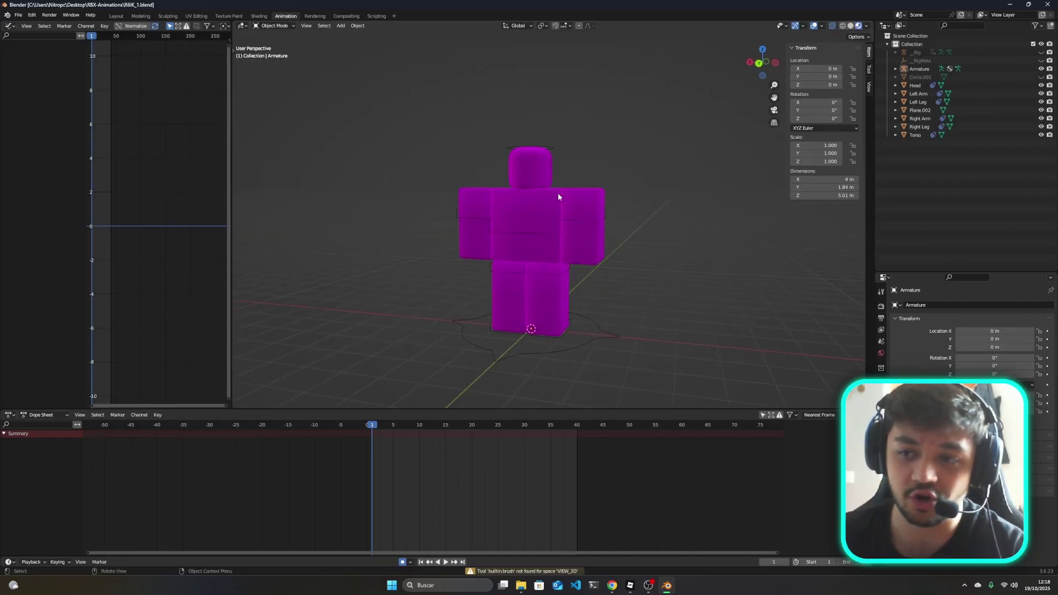
- Orbit around the R6 rig and turn the lower Dope Sheet area into a Shader Editor
middle_drag(558, 194, 554, 136)
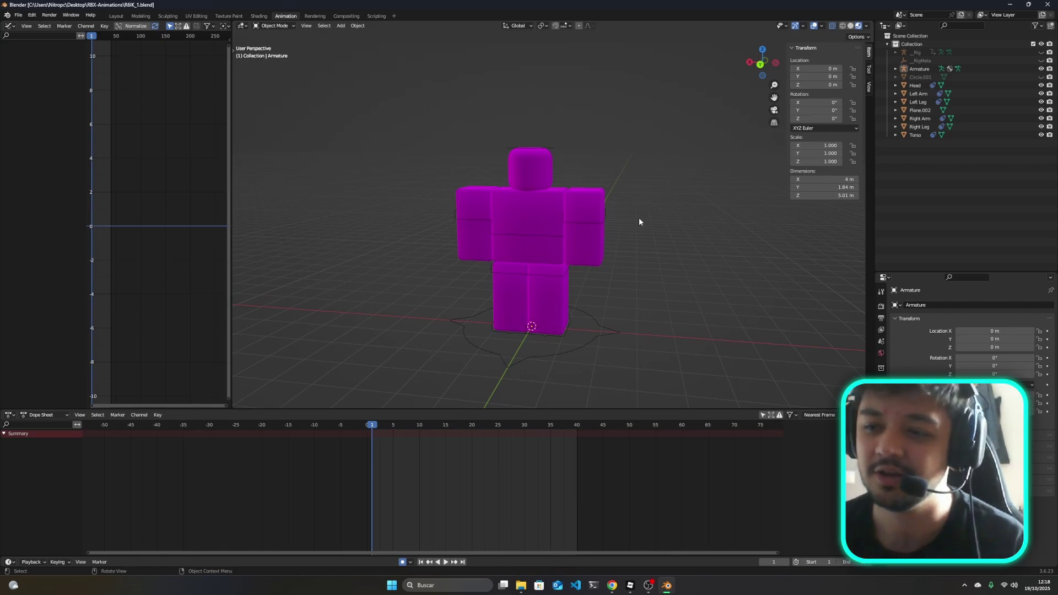
mouse_move(640, 221)
middle_down()
mouse_move(629, 233)
mouse_move(625, 213)
middle_up()
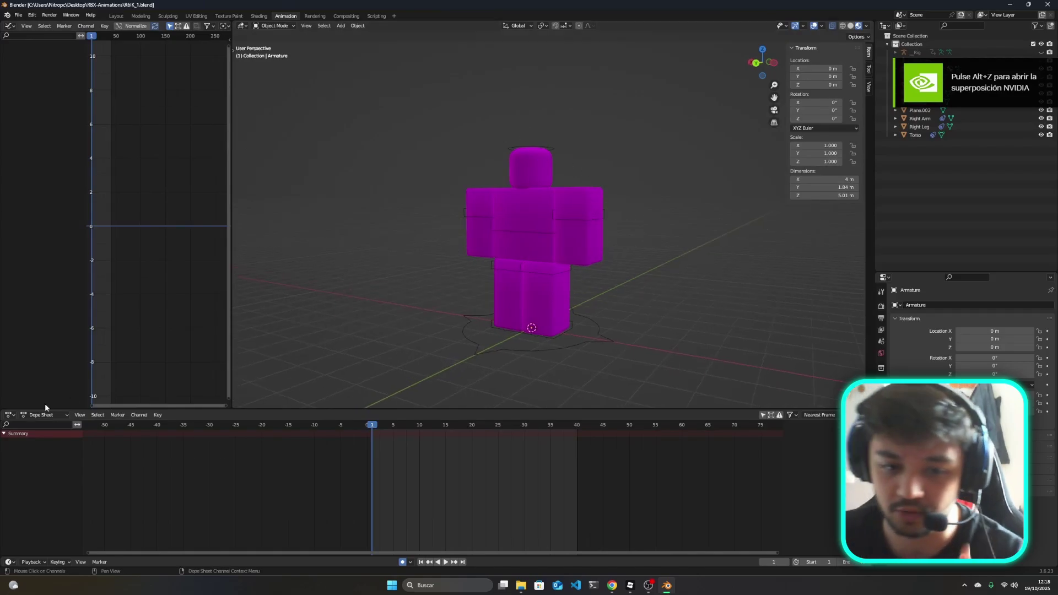
click(10, 415)
click(71, 389)
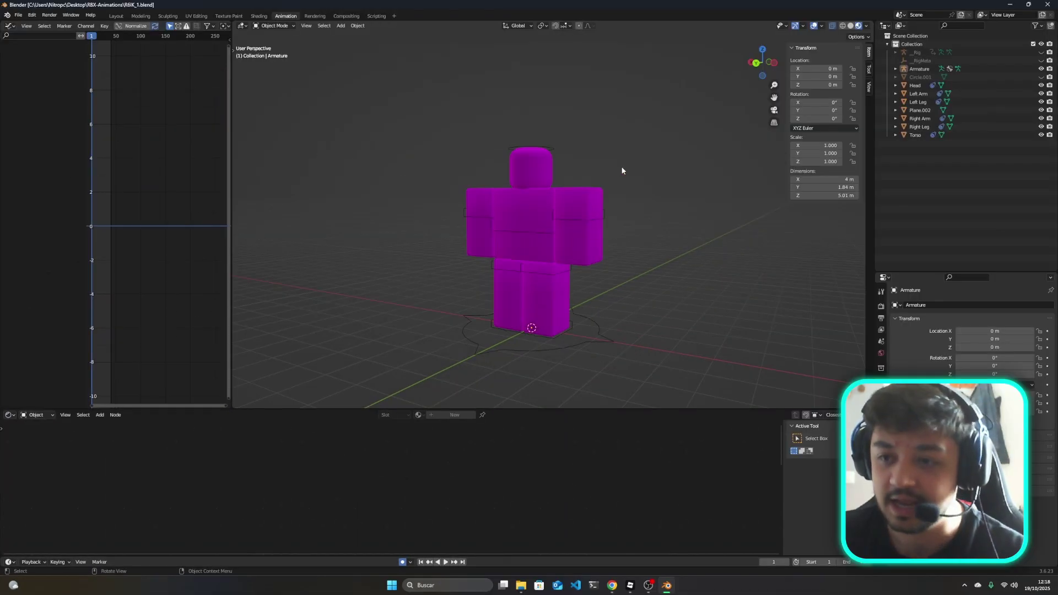
- Select every part of the character and show the Torso material's nodes in the Shader Editor
key(a)
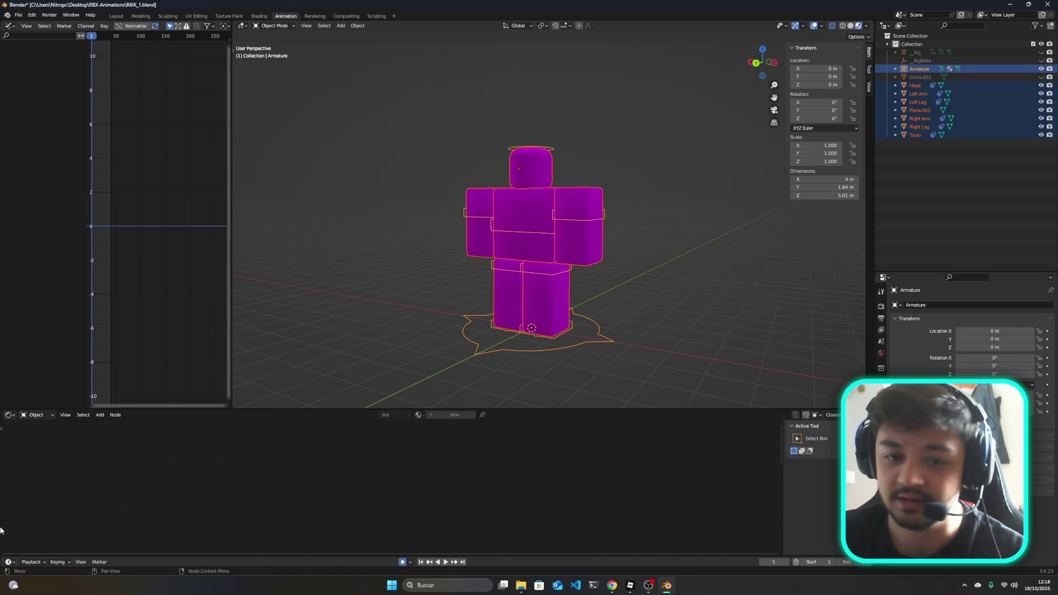
click(8, 416)
click(99, 436)
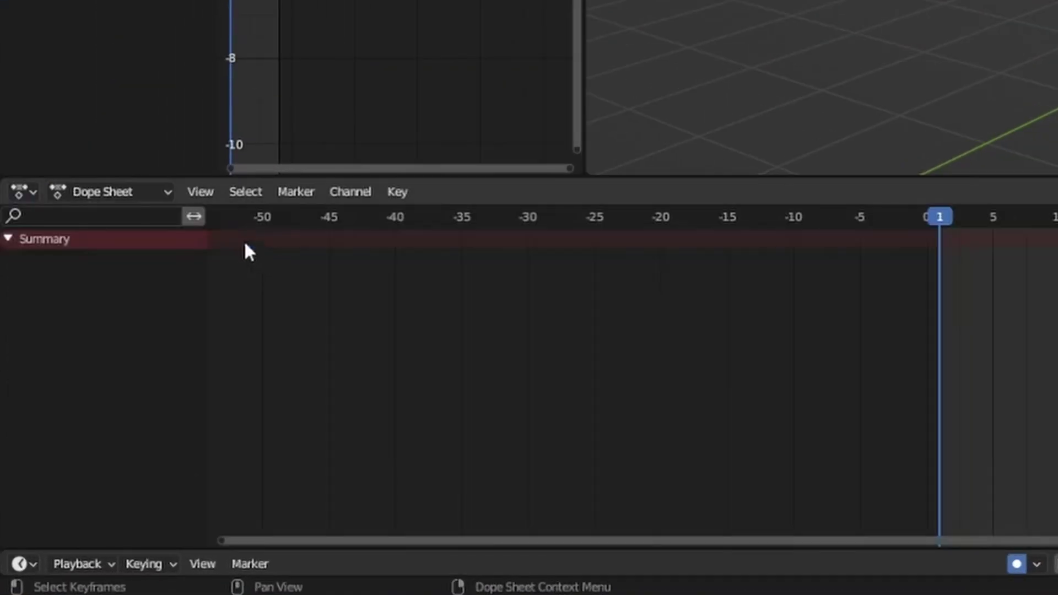
click(29, 190)
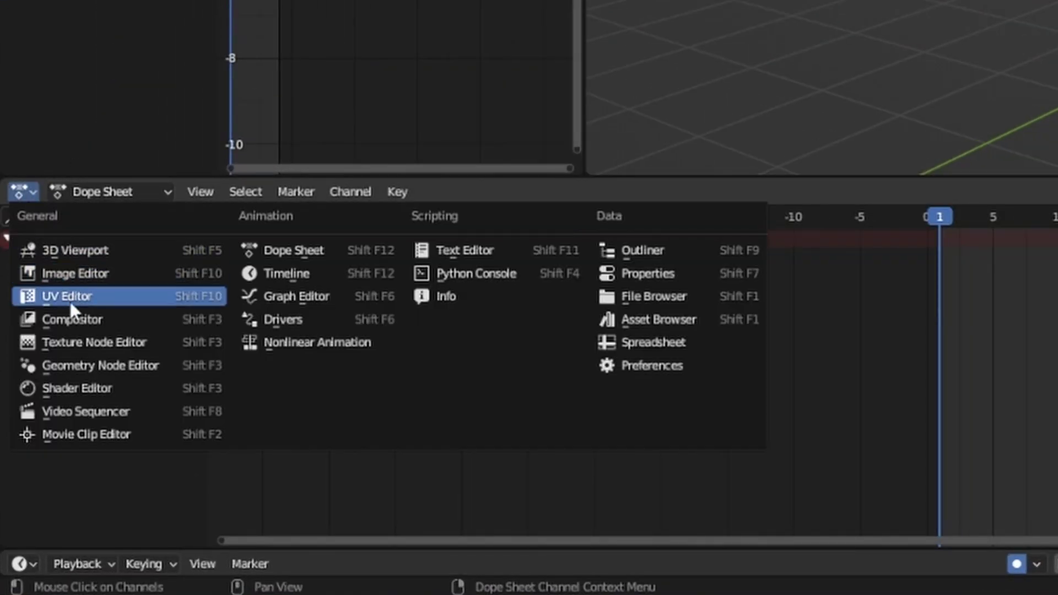
click(35, 492)
click(517, 208)
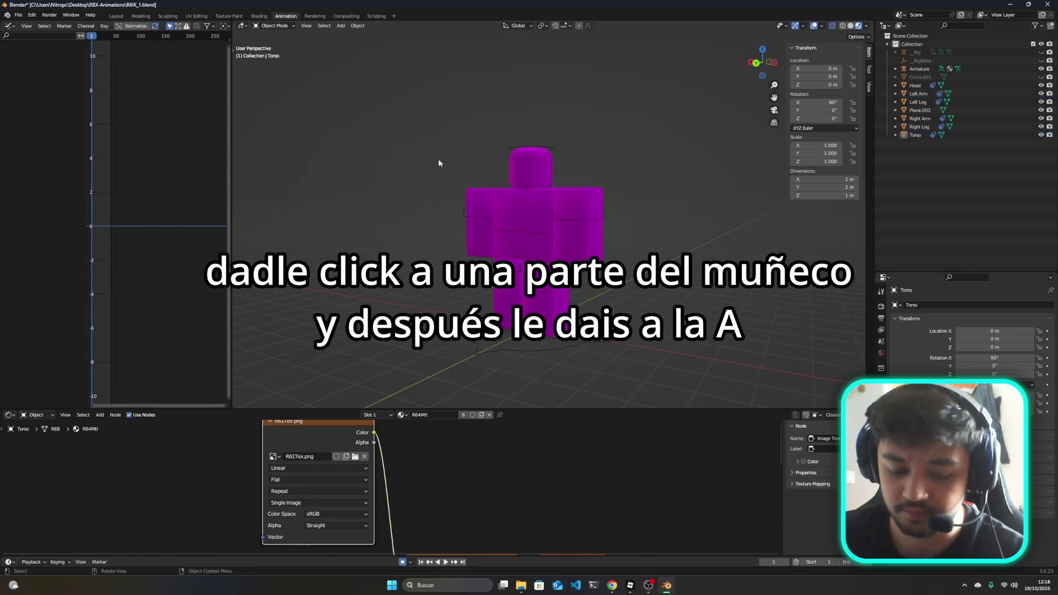
key(a)
- Bring the R61Tex.png image node into view and browse for a replacement texture
middle_drag(471, 170, 577, 219)
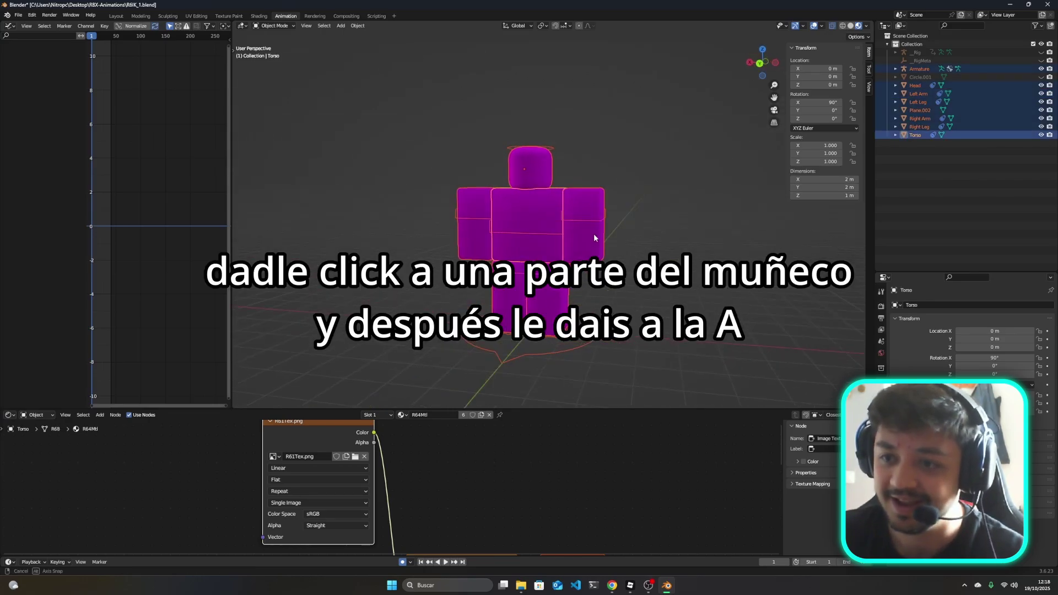
scroll(409, 452, down, 2)
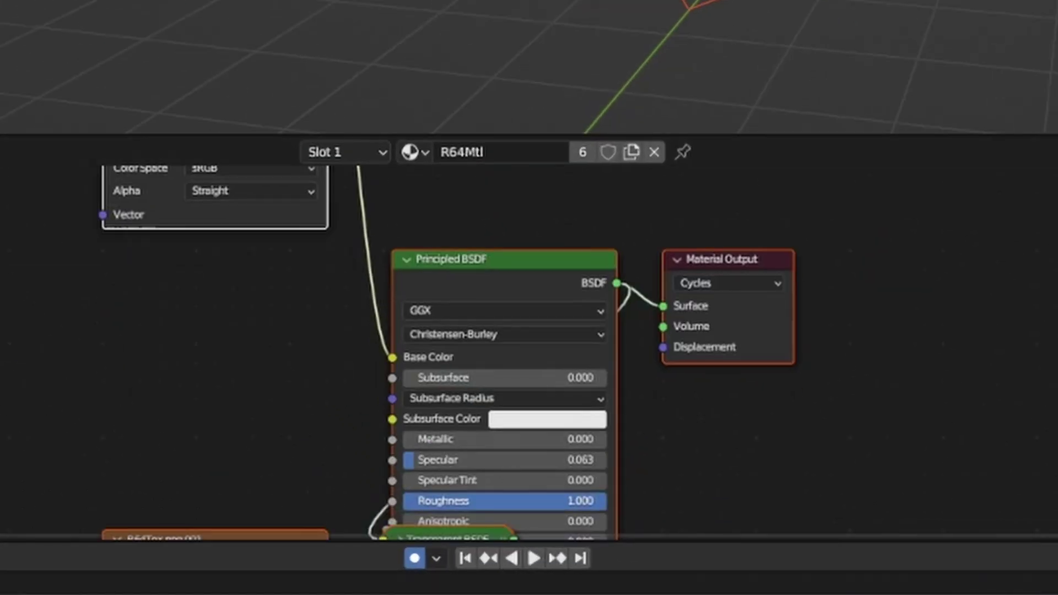
scroll(580, 473, down, 3)
mouse_move(612, 427)
middle_down()
mouse_move(719, 222)
mouse_move(691, 390)
middle_up()
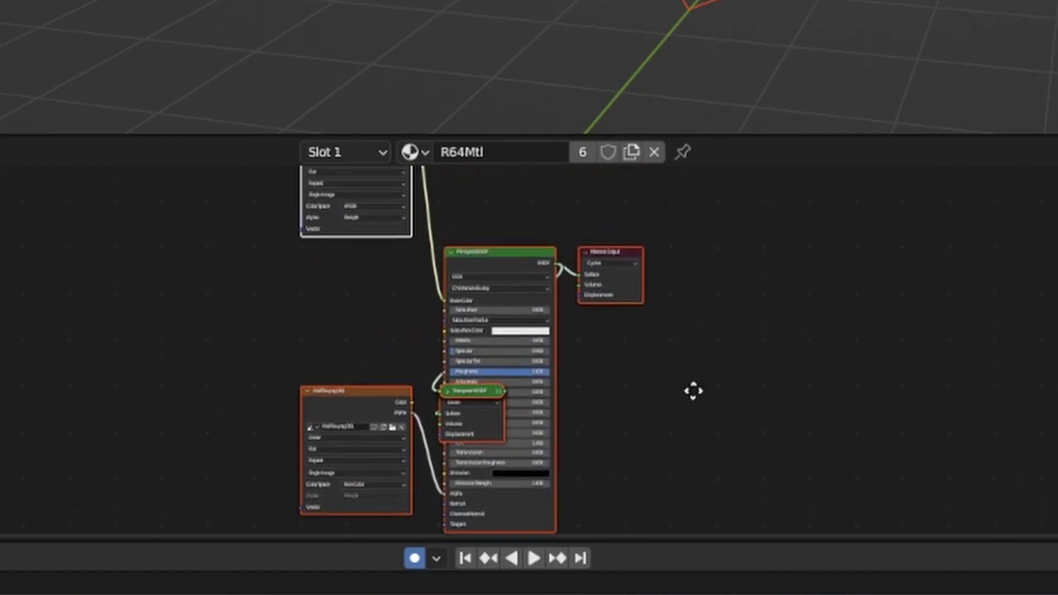
scroll(507, 248, up, 2)
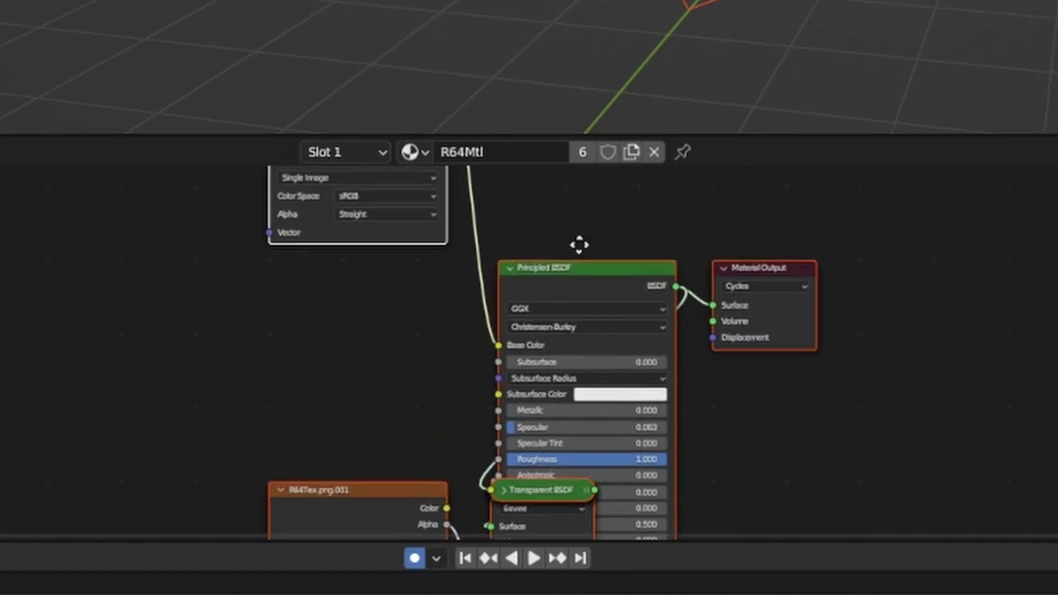
middle_drag(578, 243, 515, 378)
scroll(472, 293, up, 2)
mouse_move(472, 293)
middle_down()
mouse_move(586, 334)
mouse_move(489, 307)
middle_up()
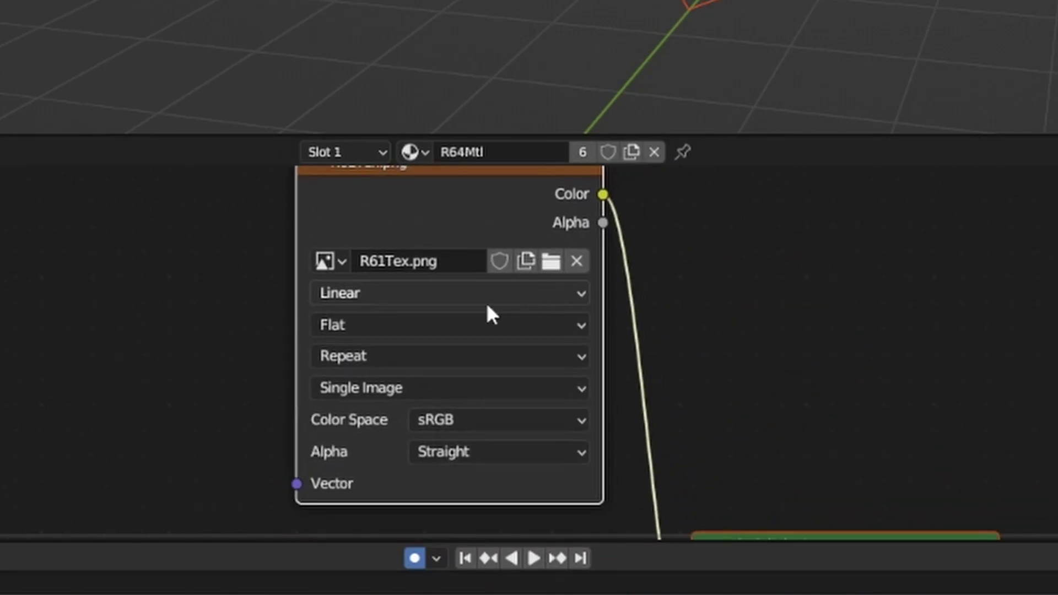
scroll(545, 323, up, 1)
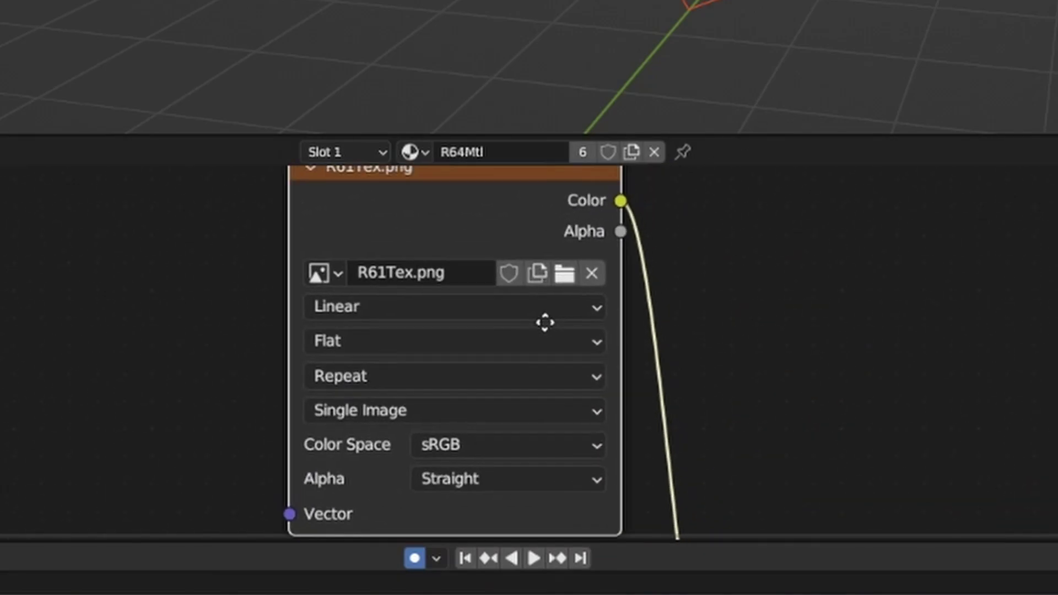
click(565, 276)
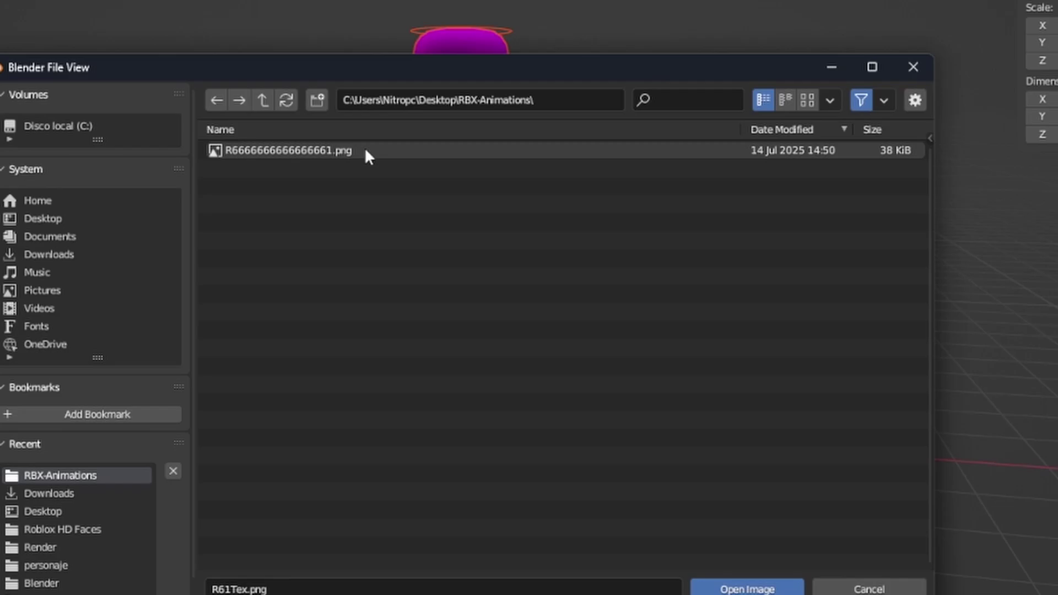
- Load R6666666666666661.png into the image node and check the red FRONT faces on the model
double_click(366, 152)
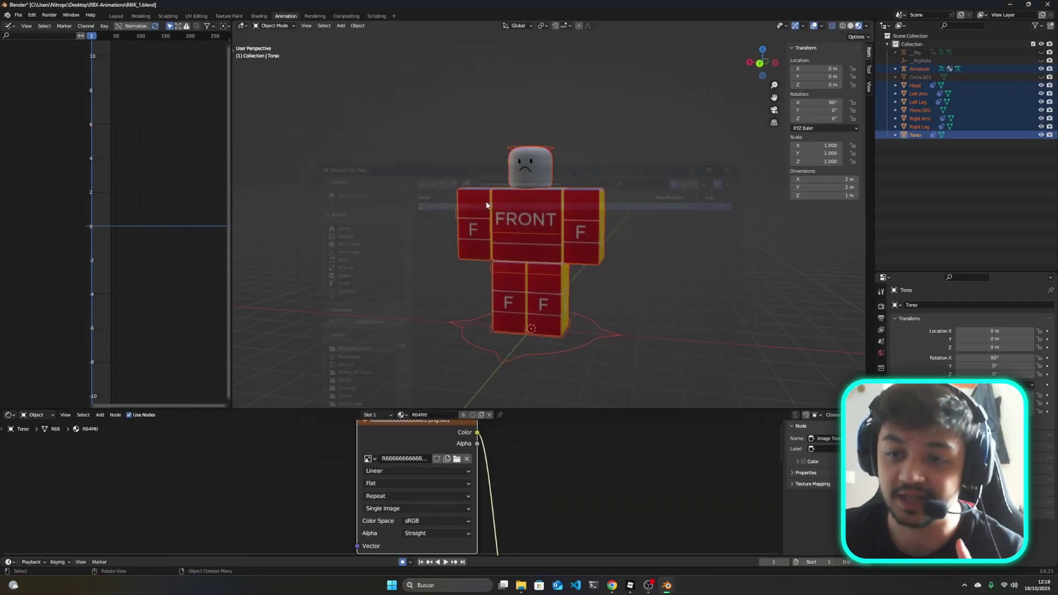
mouse_move(634, 192)
middle_down()
mouse_move(622, 180)
mouse_move(654, 177)
mouse_move(541, 208)
middle_up()
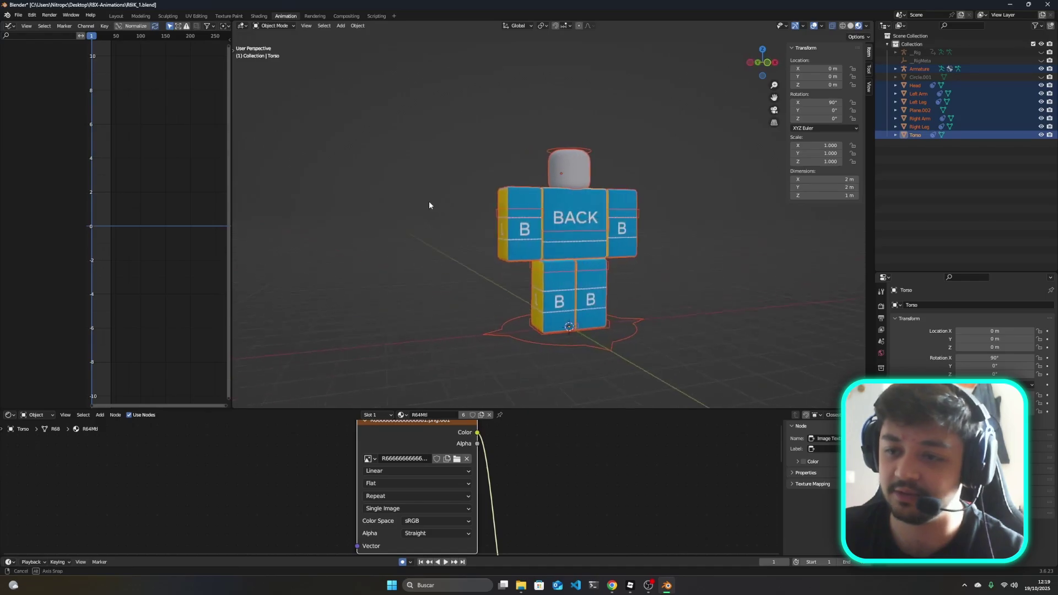
middle_drag(540, 205, 586, 206)
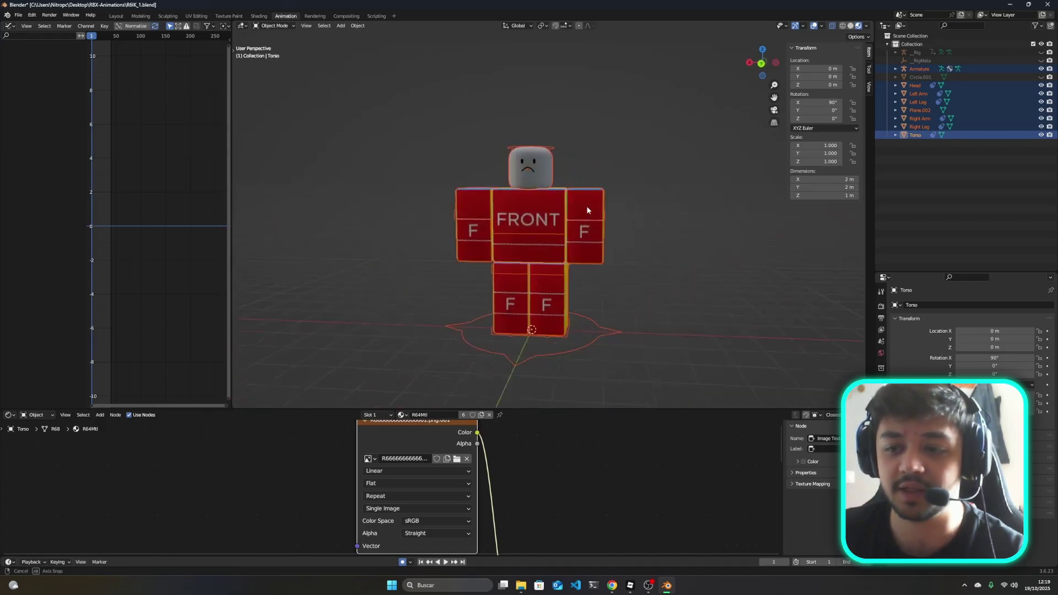
- Switch the editor back to the Dope Sheet and select the character's armature
click(10, 389)
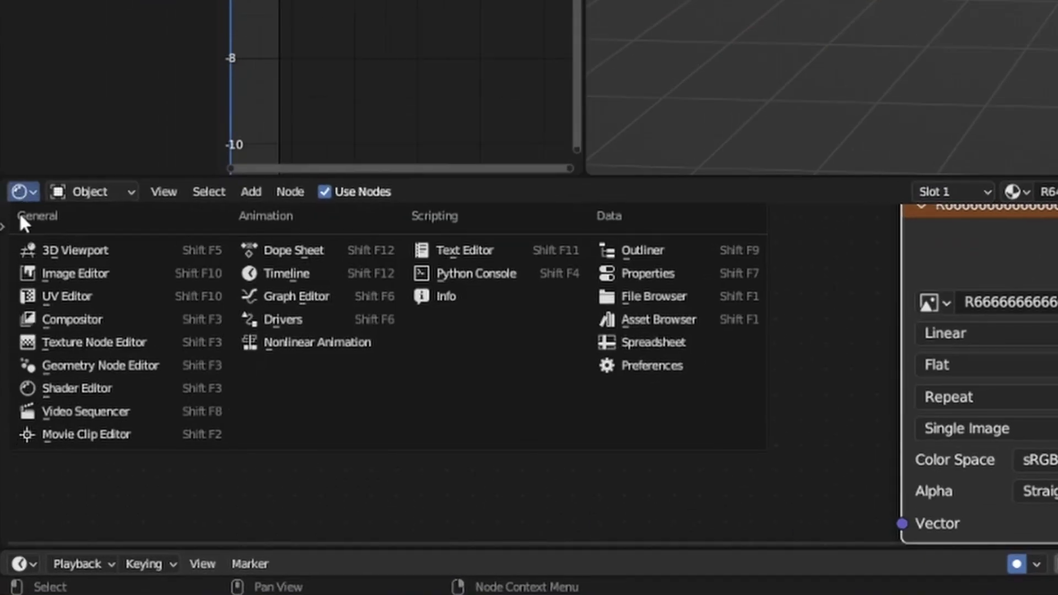
click(298, 251)
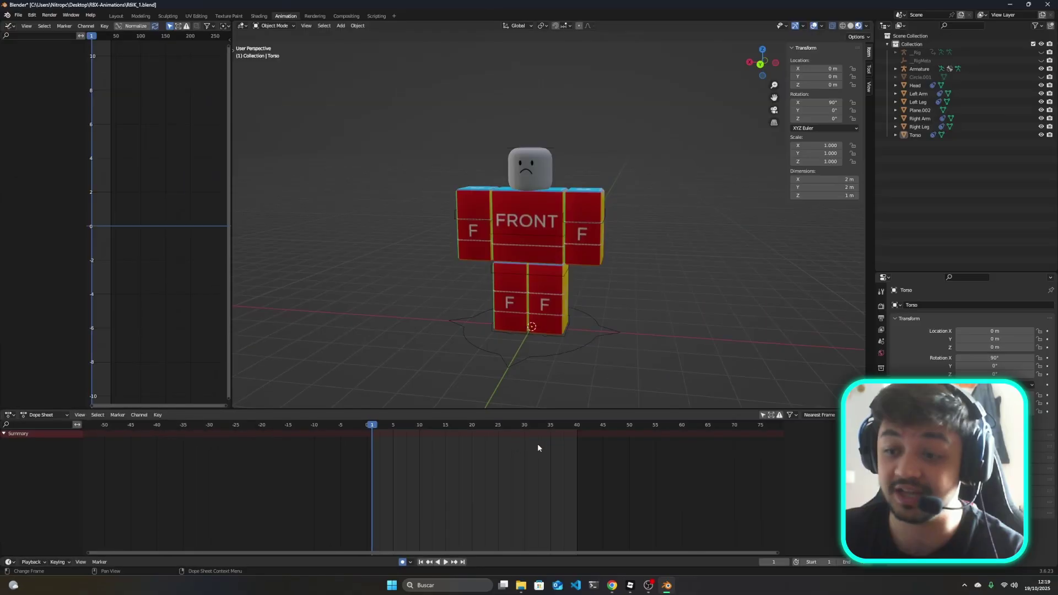
middle_drag(531, 233, 653, 219)
click(528, 236)
scroll(557, 243, up, 3)
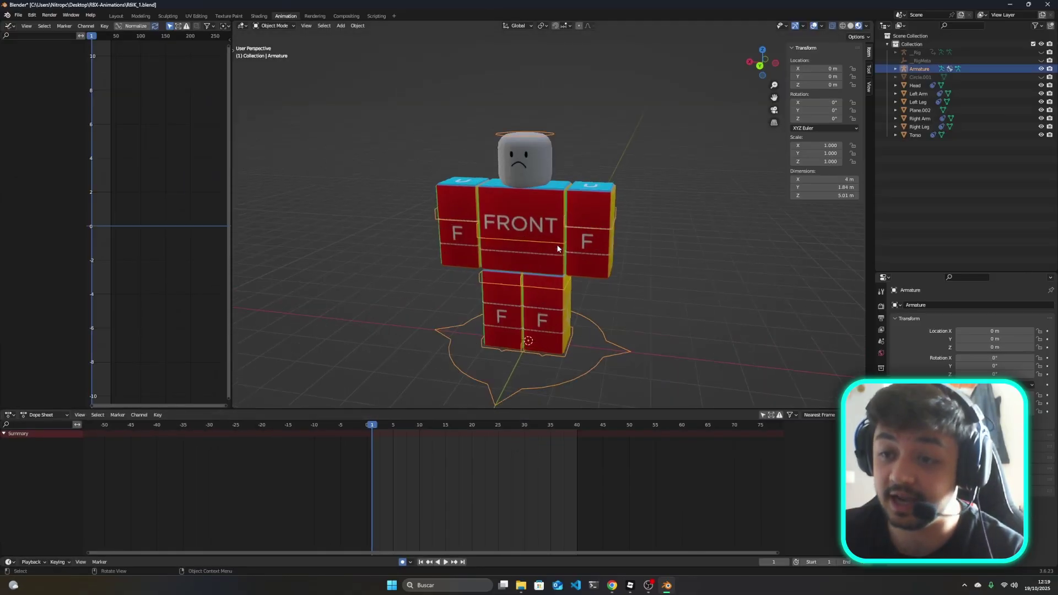
- Put the R6 armature into Pose Mode and select the RightLeg-IKTarget bone
click(518, 246)
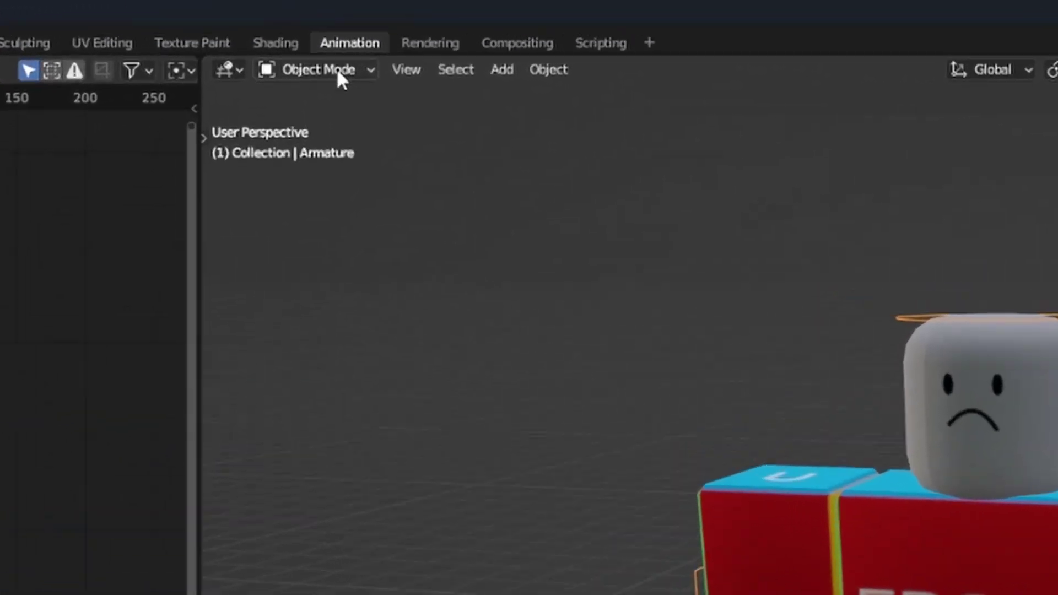
click(281, 25)
click(335, 160)
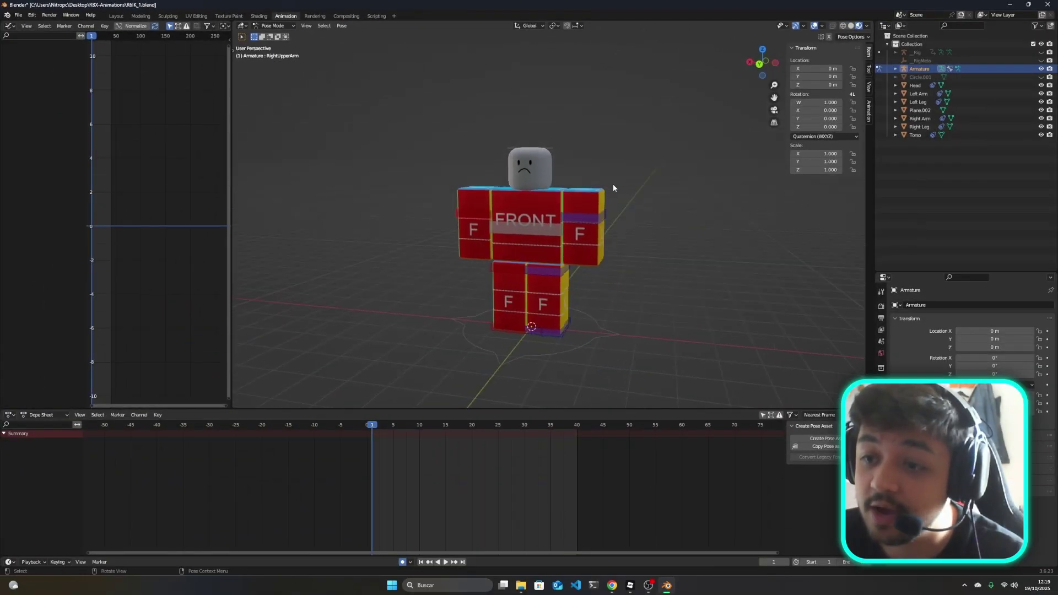
middle_drag(652, 201, 588, 213)
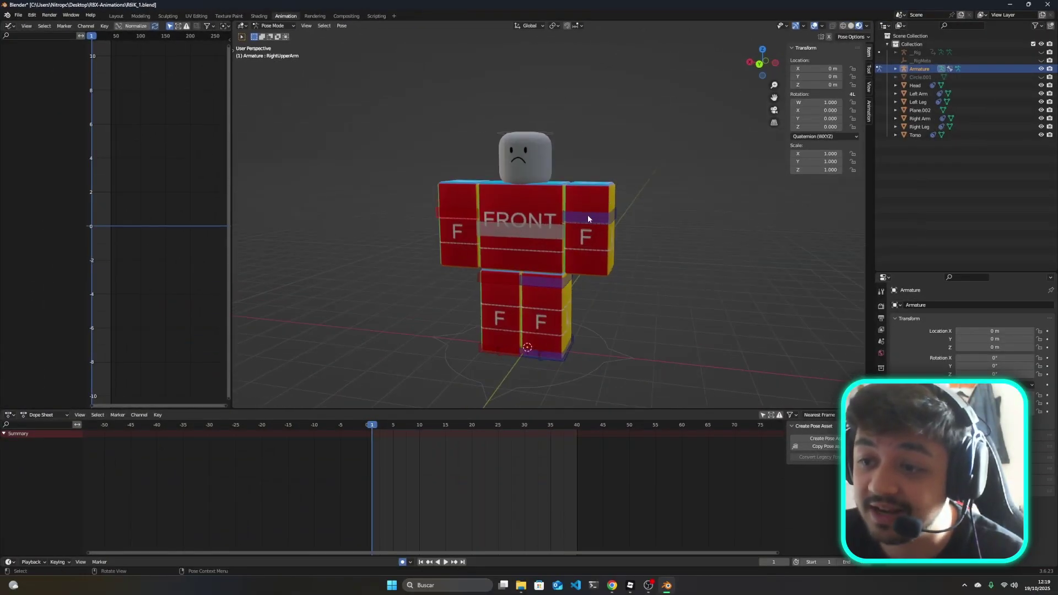
click(528, 214)
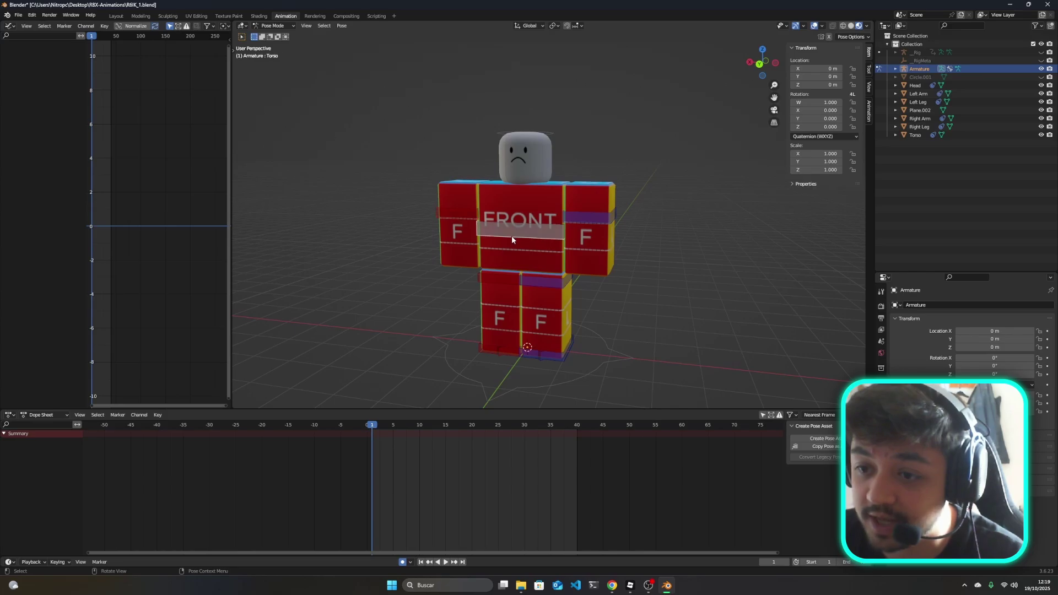
click(512, 136)
click(500, 339)
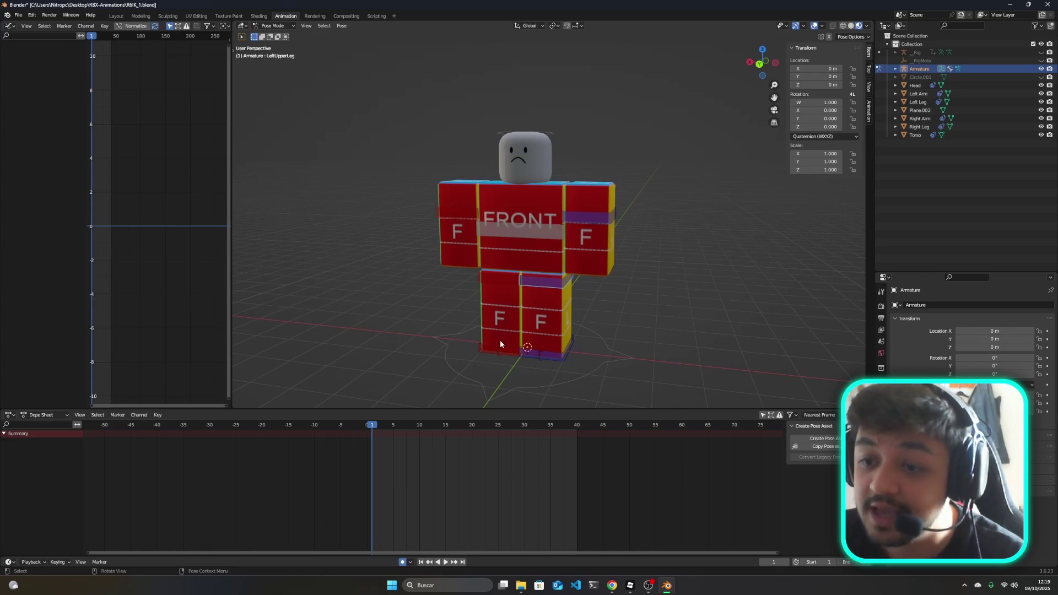
- Pull the right leg out with G, then reset the IK target's location with Alt+G
middle_drag(610, 265, 561, 264)
key(g)
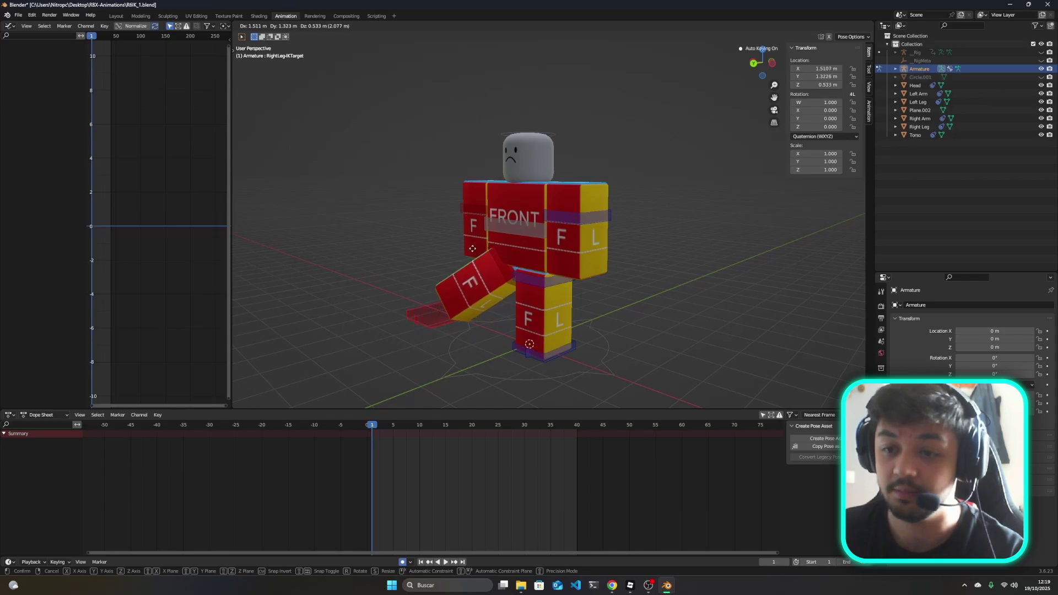
click(473, 249)
middle_drag(496, 259, 619, 271)
key(alt+g)
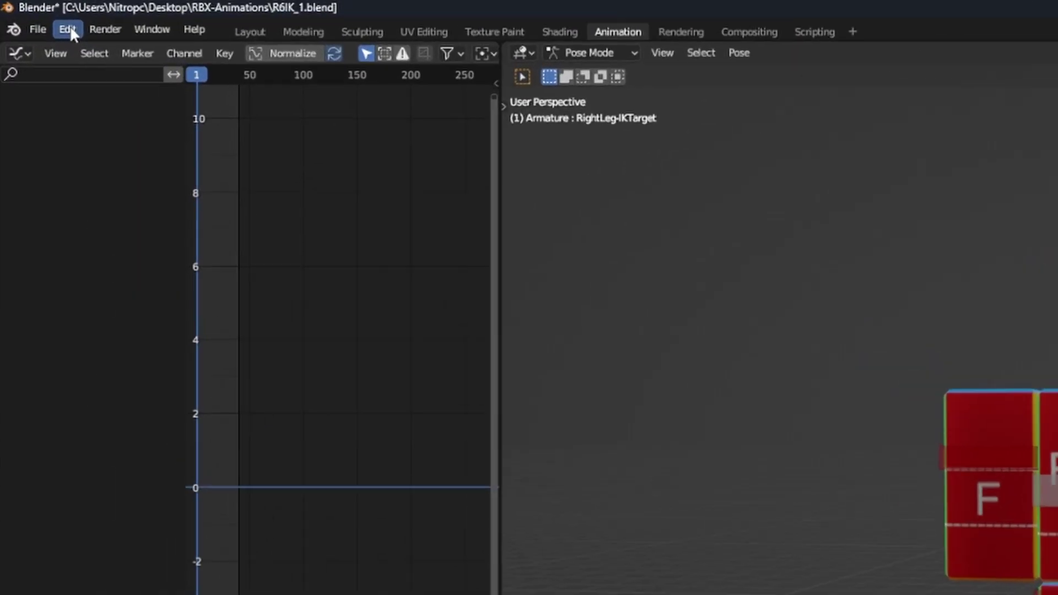
- Install Rbx Animations.py as an add-on from the Preferences Add-ons page
click(32, 15)
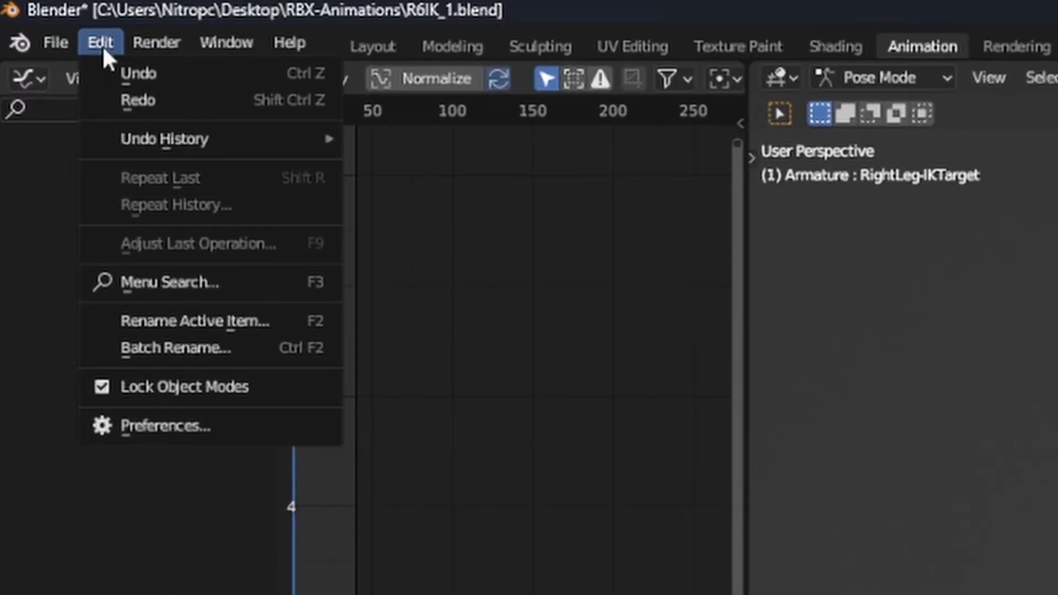
click(183, 418)
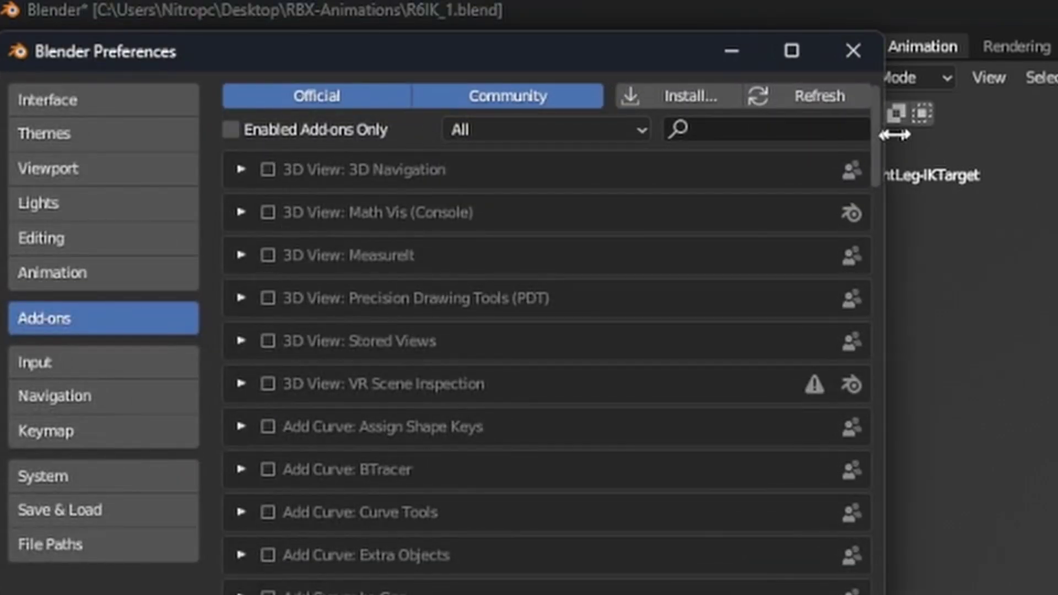
key(super+Up)
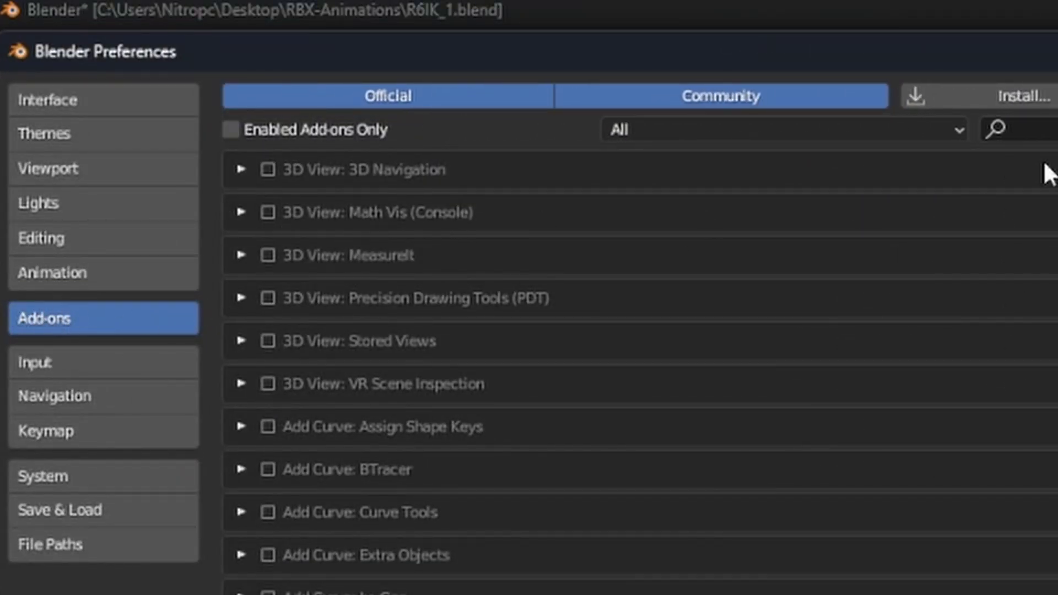
click(1030, 101)
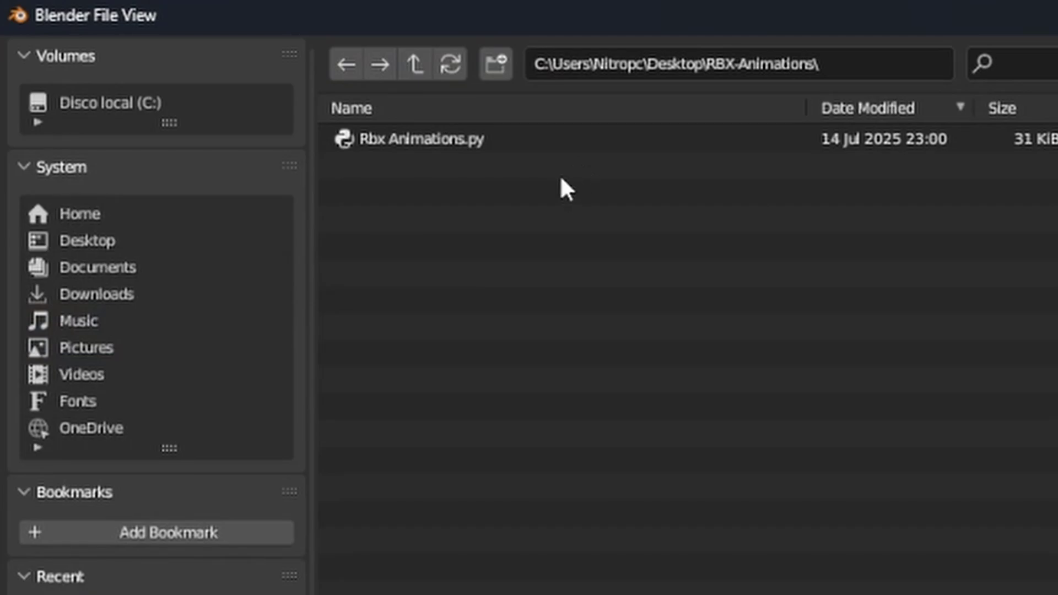
click(510, 137)
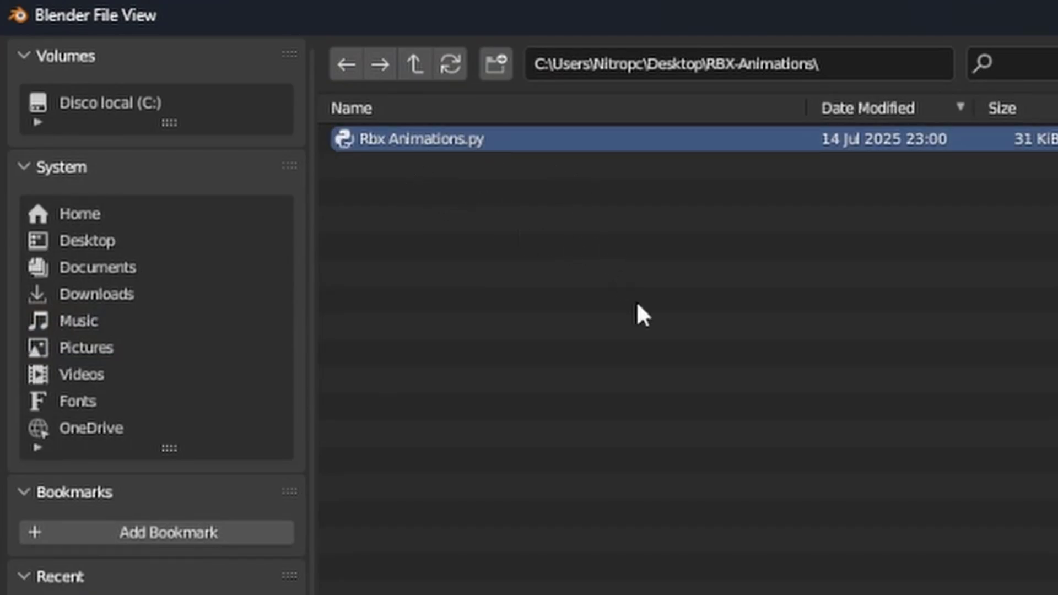
key(Return)
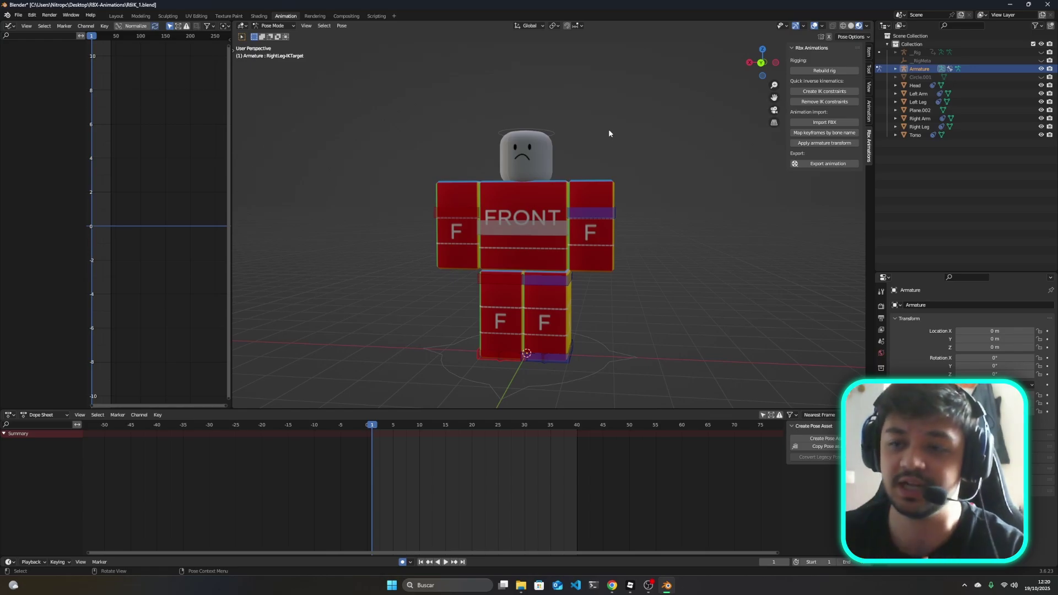
- Select the Torso bone and use Create Pose Asset to key every bone at frame 1
middle_drag(623, 153, 540, 241)
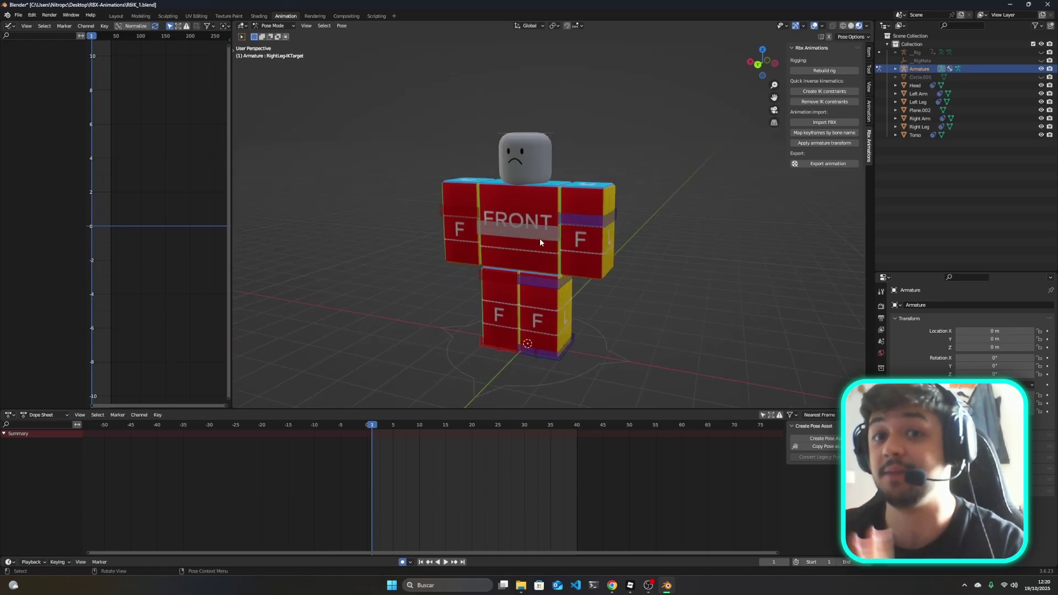
click(540, 241)
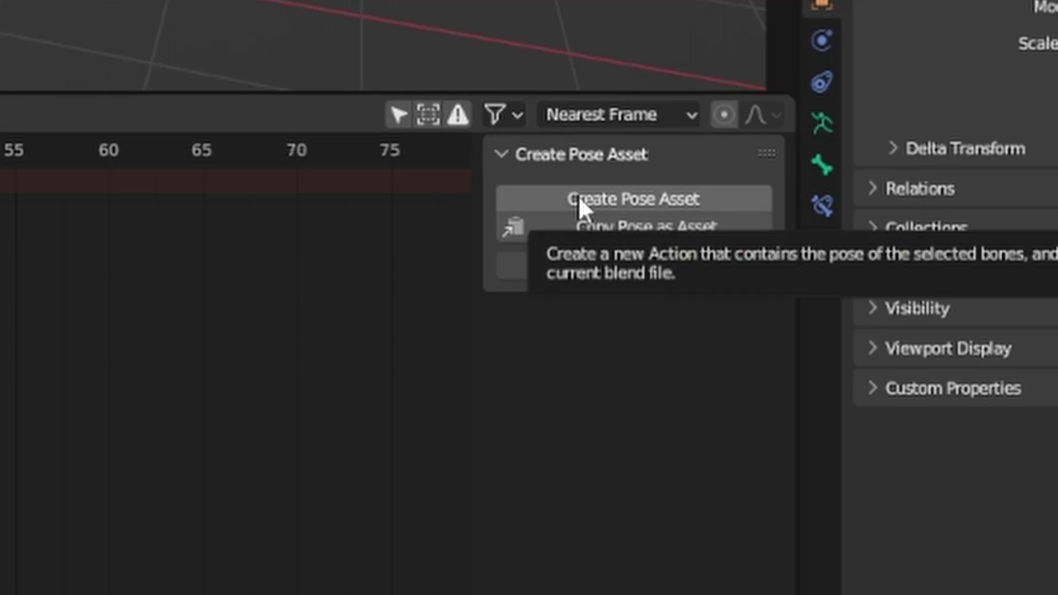
click(613, 201)
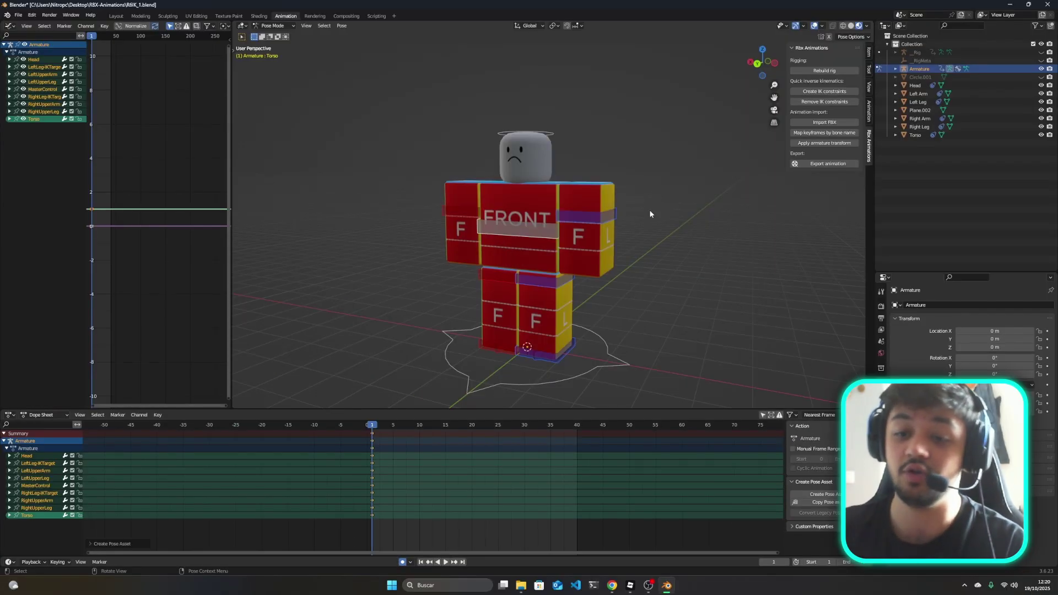
- Stop playback at frame 10, orbit to a front view and select the RightUpperArm bone
key(space)
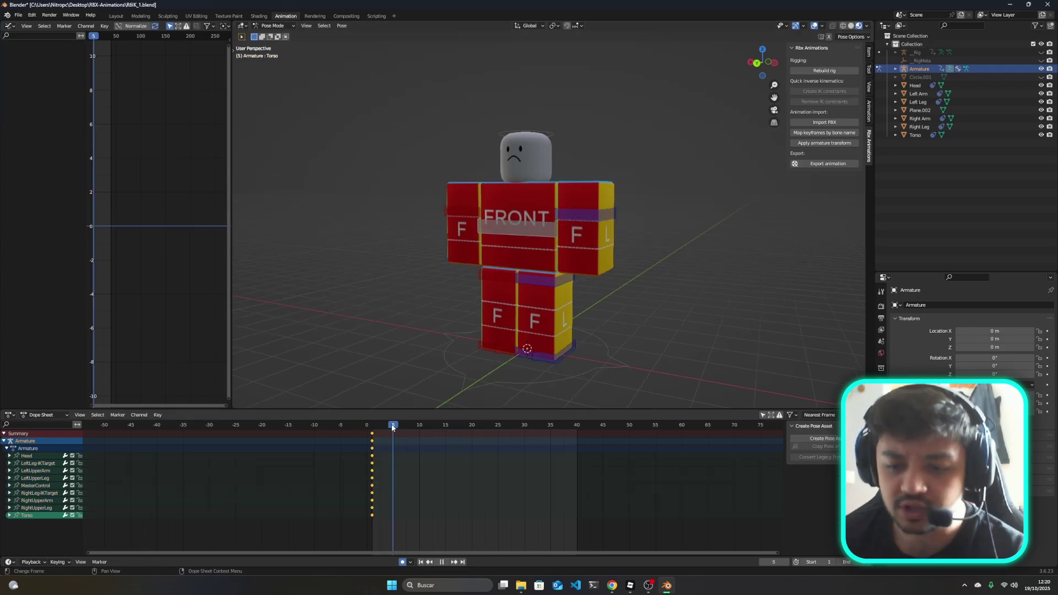
key(space)
middle_drag(560, 255, 444, 209)
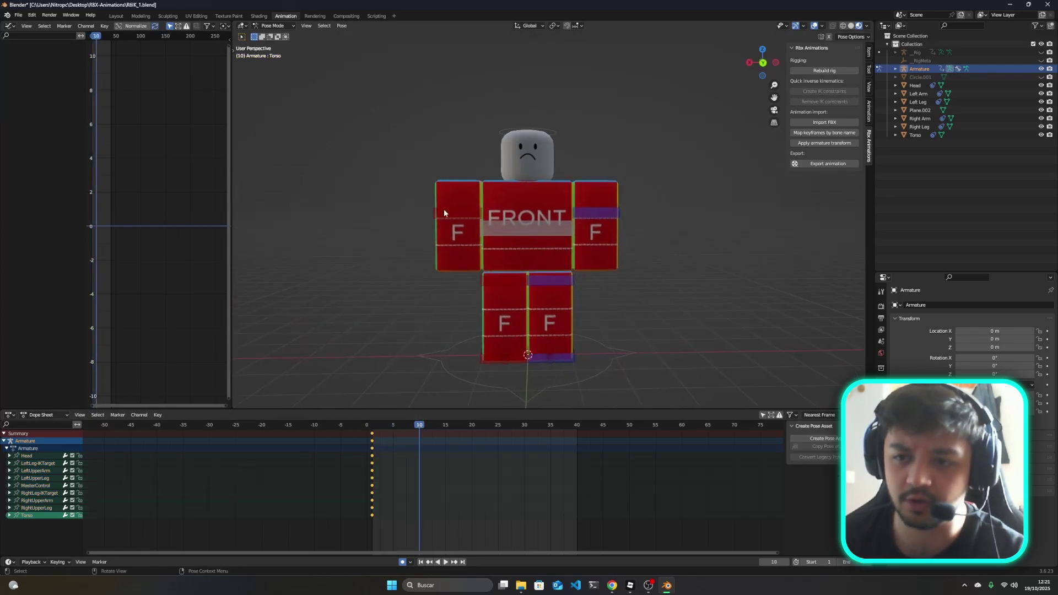
click(512, 223)
click(646, 188)
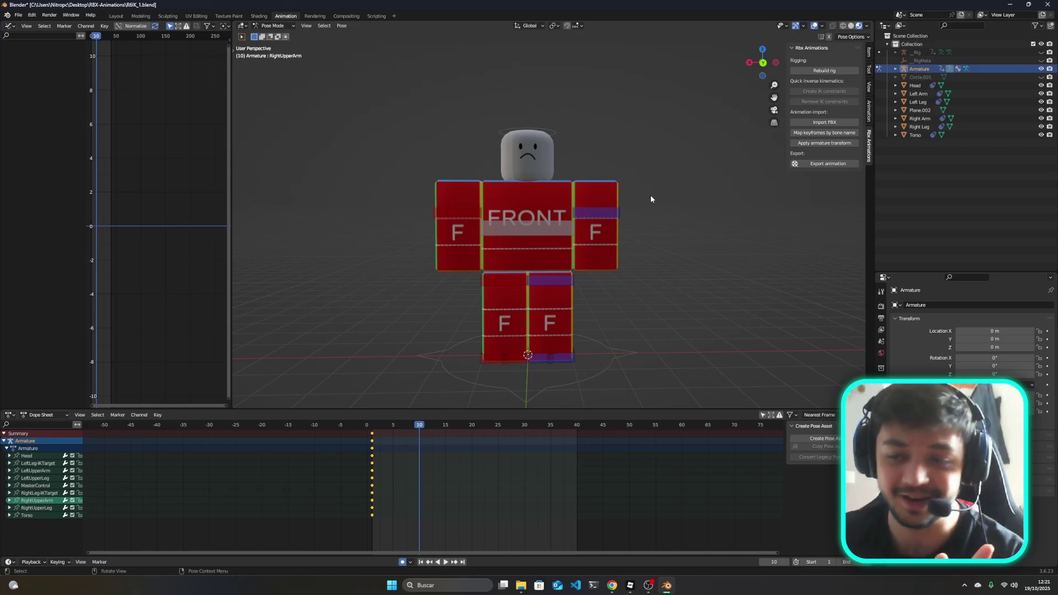
middle_drag(651, 199, 658, 210)
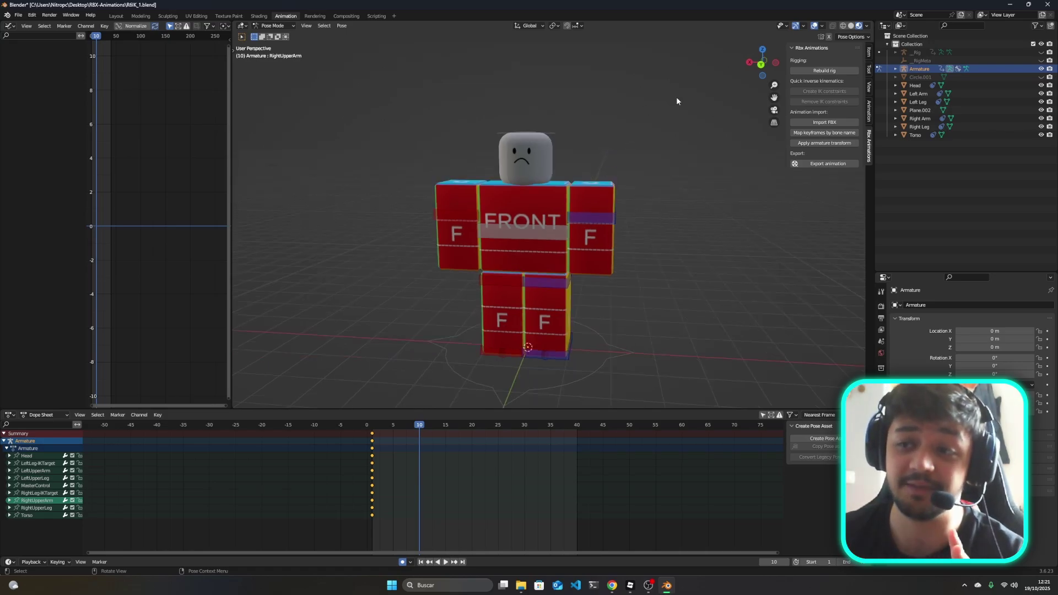
middle_drag(618, 132, 649, 161)
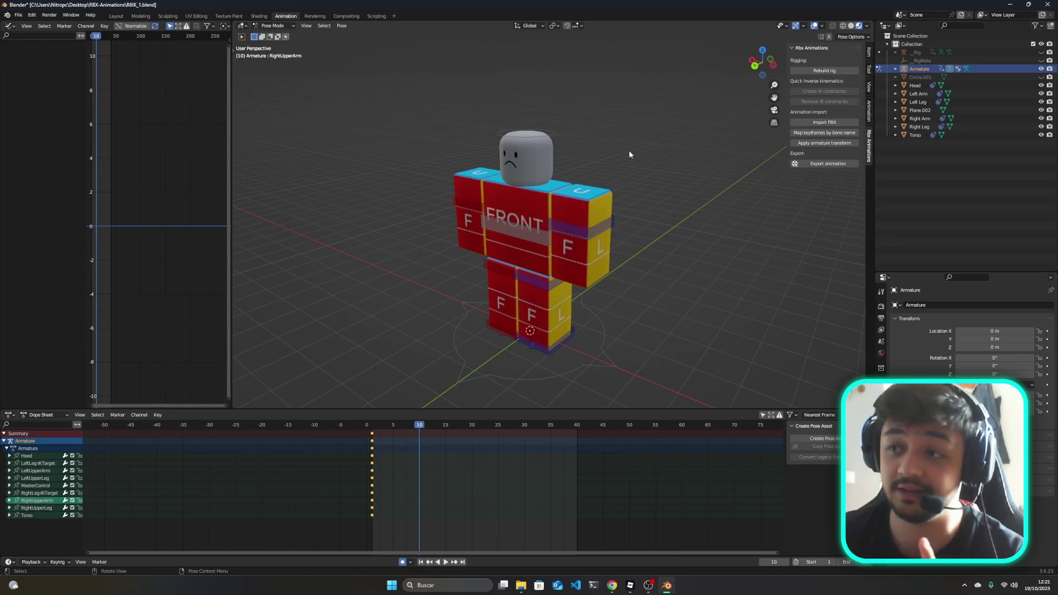
mouse_move(640, 167)
middle_down()
mouse_move(638, 187)
mouse_move(606, 162)
middle_up()
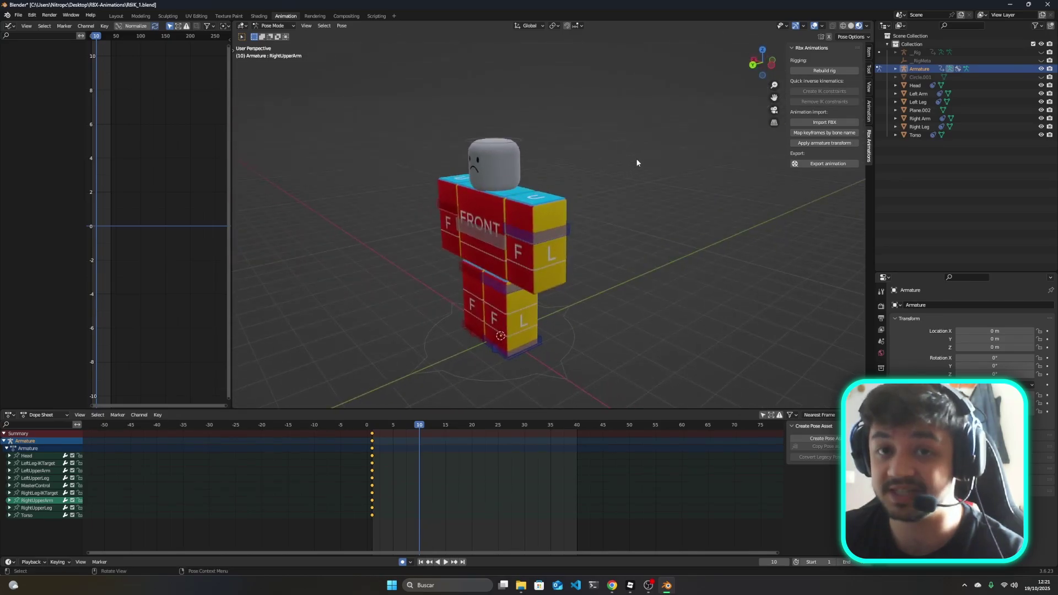
mouse_move(645, 164)
middle_down()
mouse_move(659, 169)
mouse_move(619, 185)
middle_up()
click(594, 177)
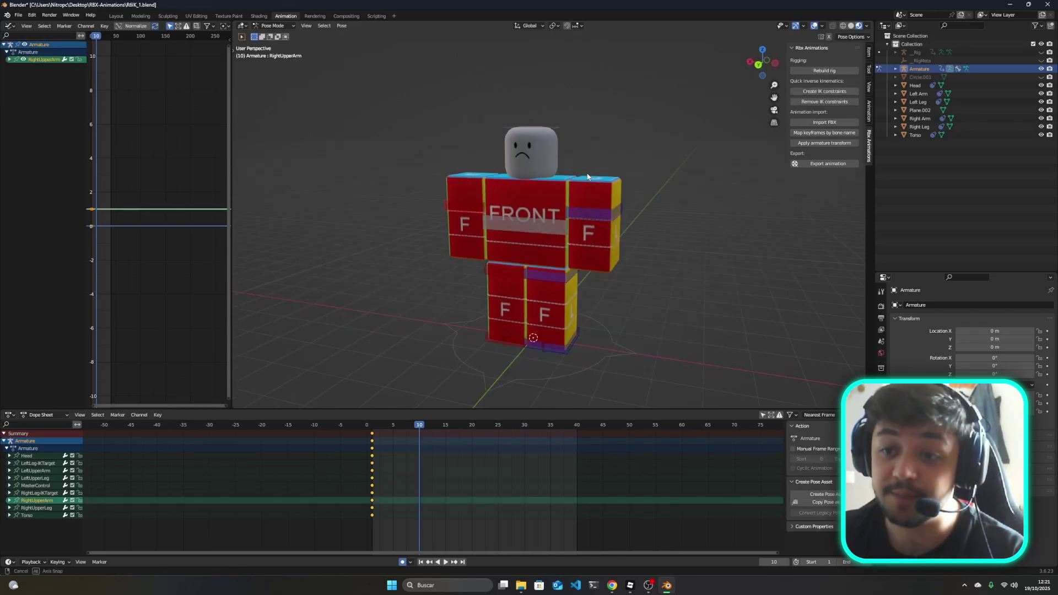
- Rotate RightUpperArm upward around the X axis, auto-keying the raised arm at frame 10
middle_drag(598, 171, 580, 162)
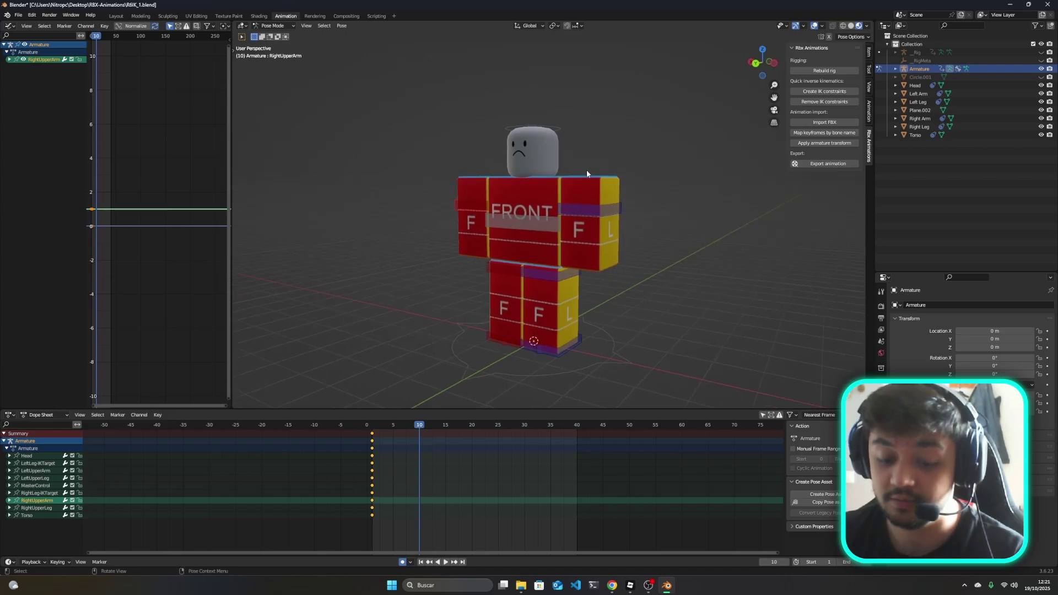
key(g)
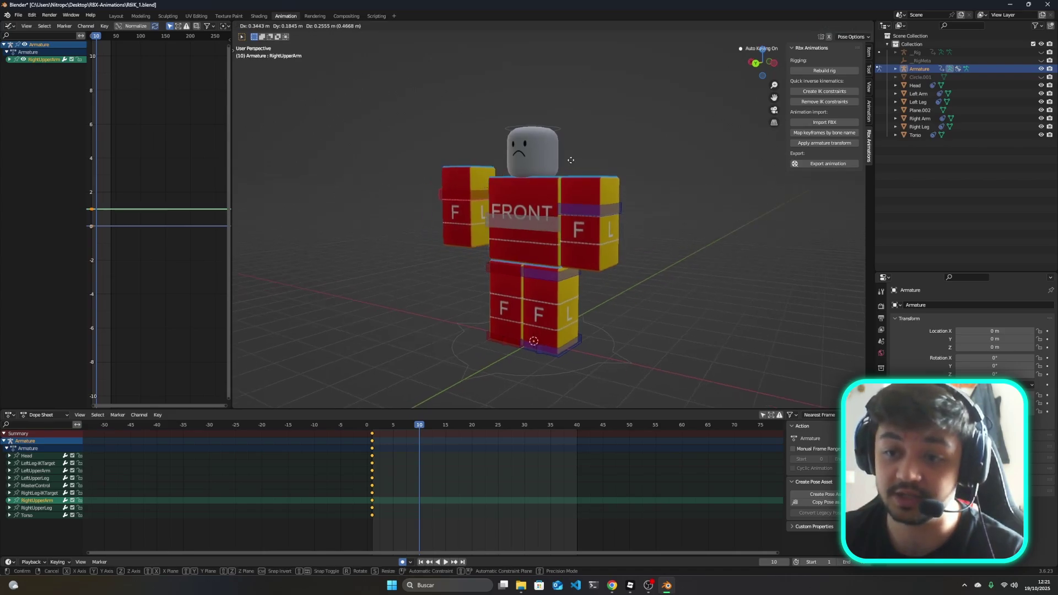
right_click(564, 160)
mouse_move(564, 160)
middle_down()
mouse_move(625, 168)
mouse_move(596, 172)
middle_up()
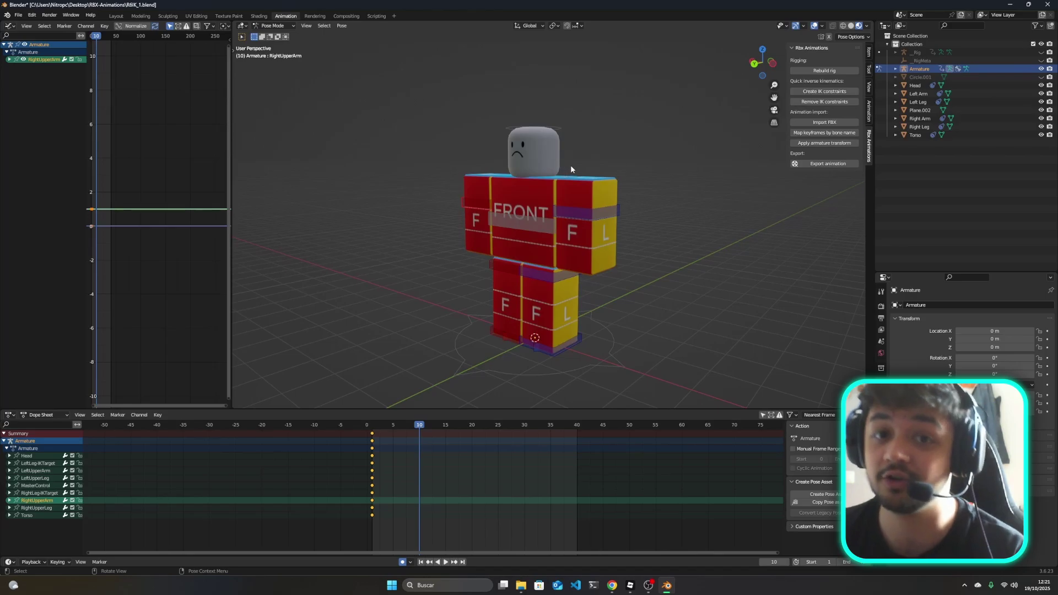
middle_drag(570, 166, 584, 176)
key(r)
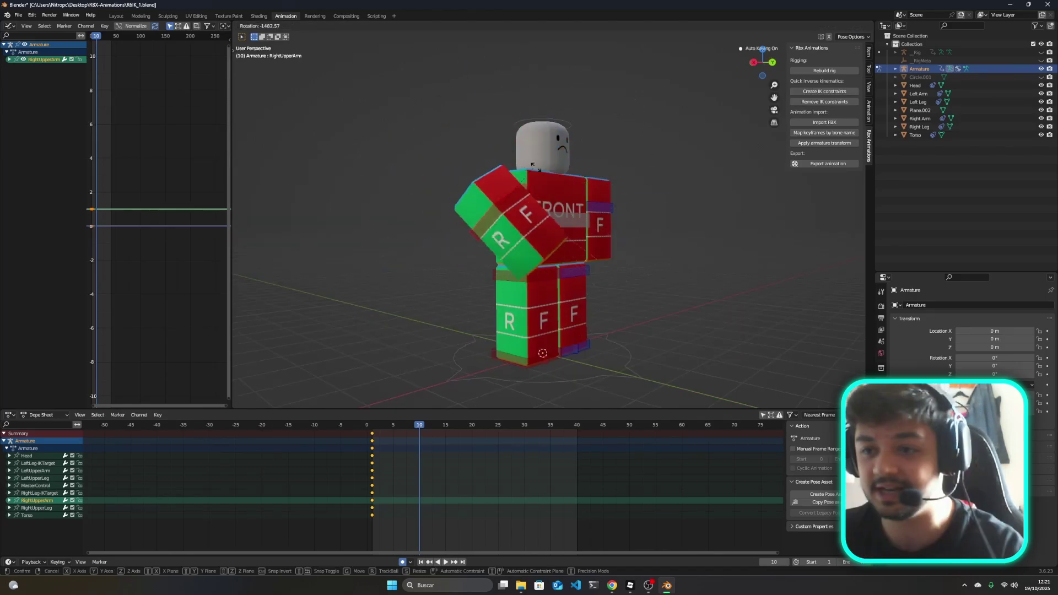
key(Escape)
key(r)
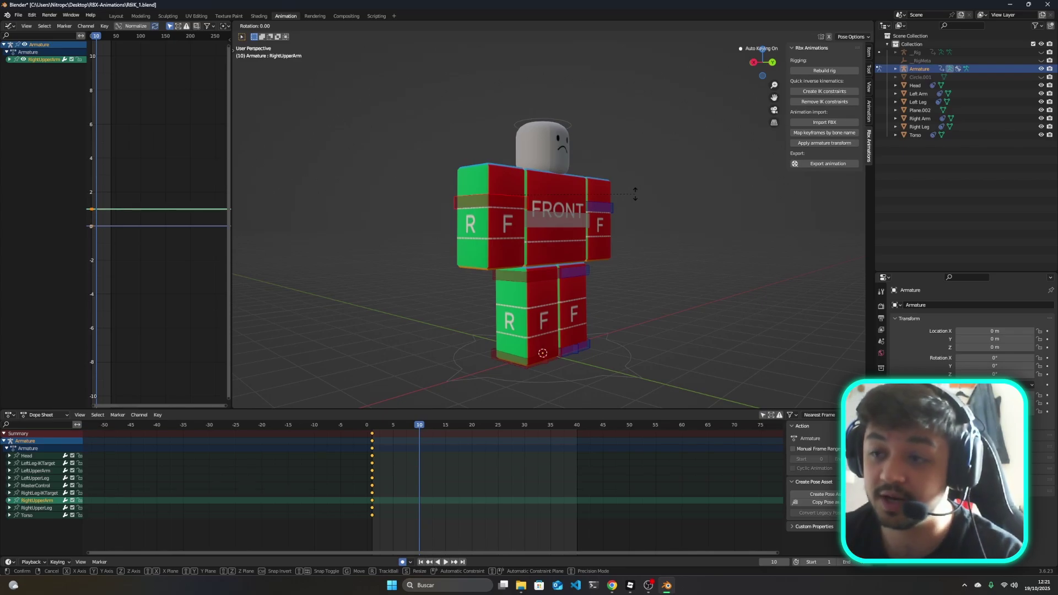
key(x)
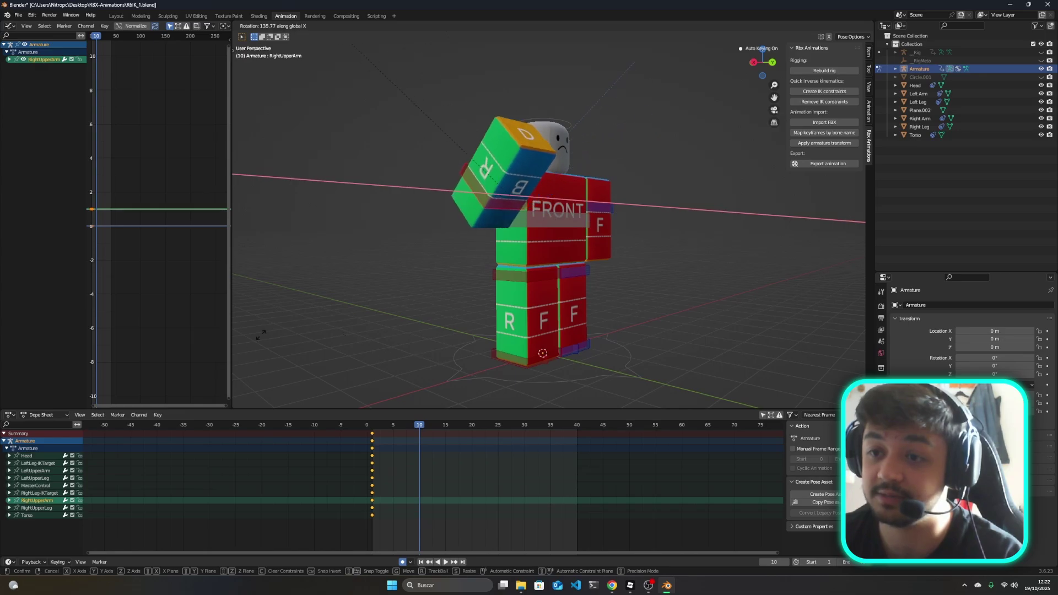
click(859, 161)
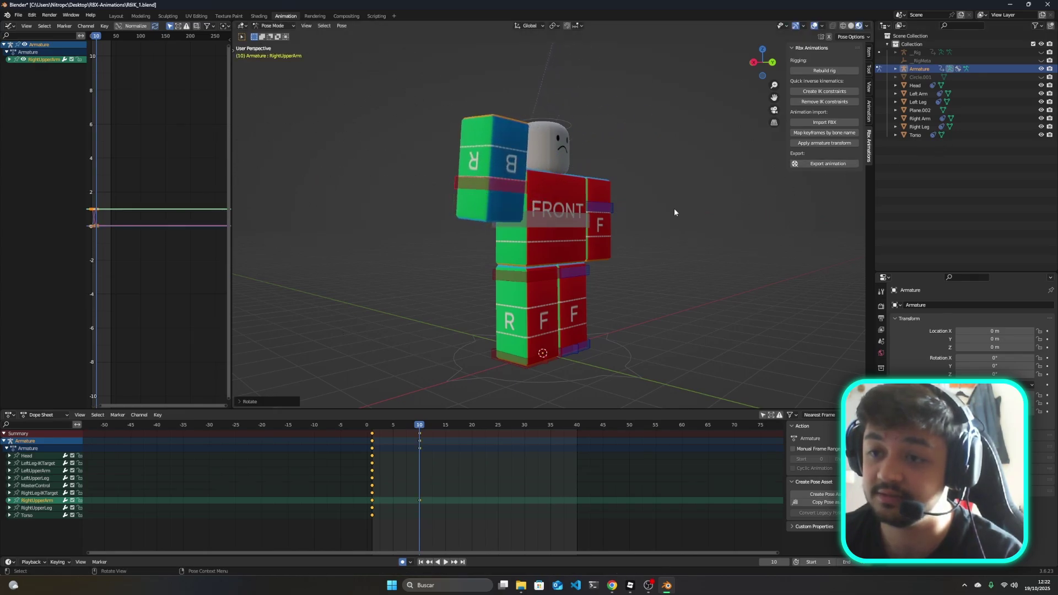
middle_drag(675, 212, 584, 231)
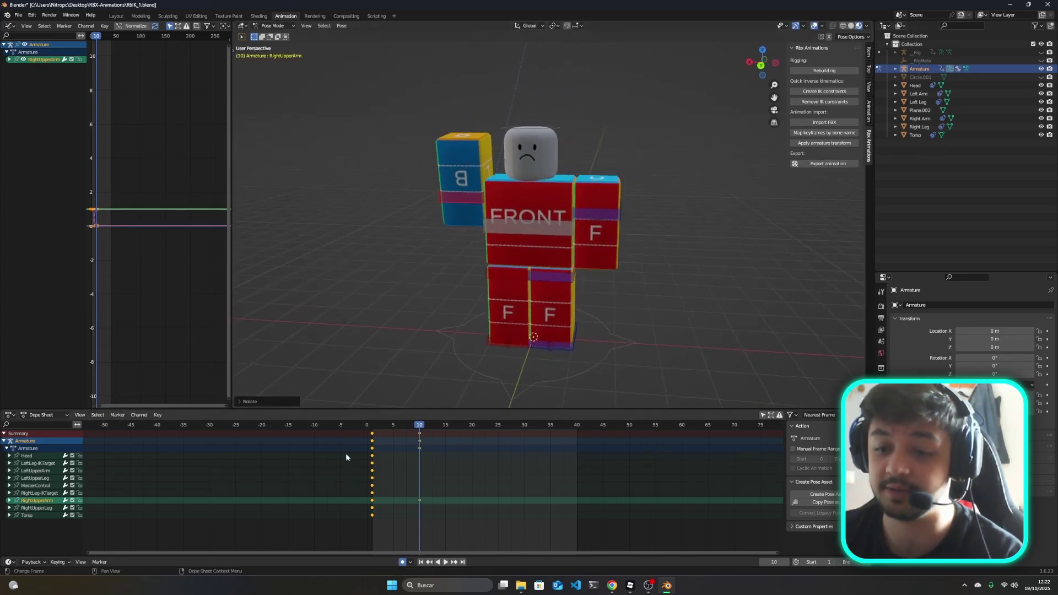
- Preview the arm raise, undo a stray key shift, and copy the raised-arm pose to frame 25
key(space)
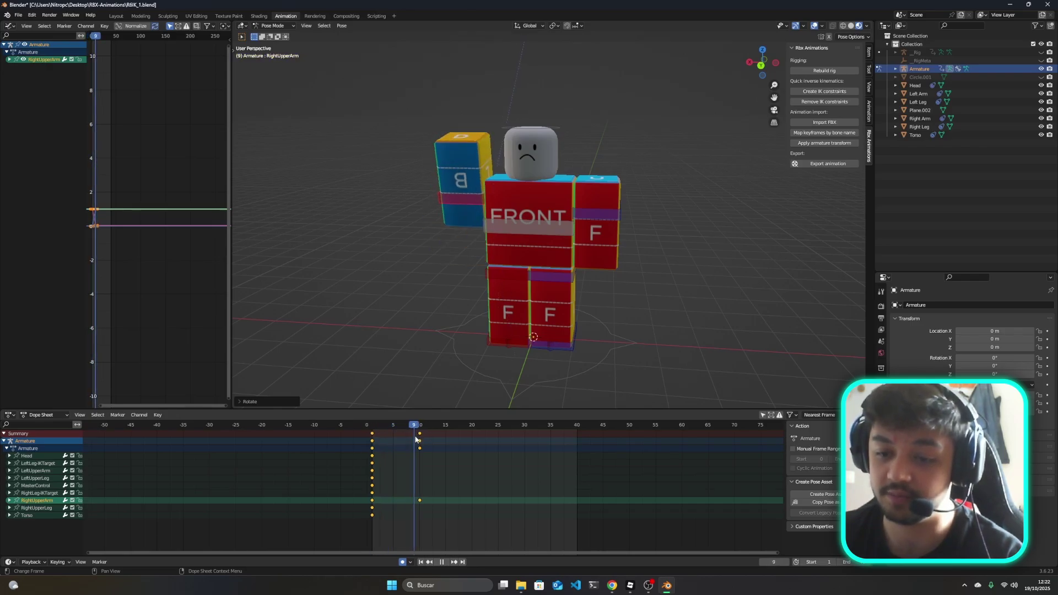
drag(419, 438, 440, 435)
key(ctrl+z)
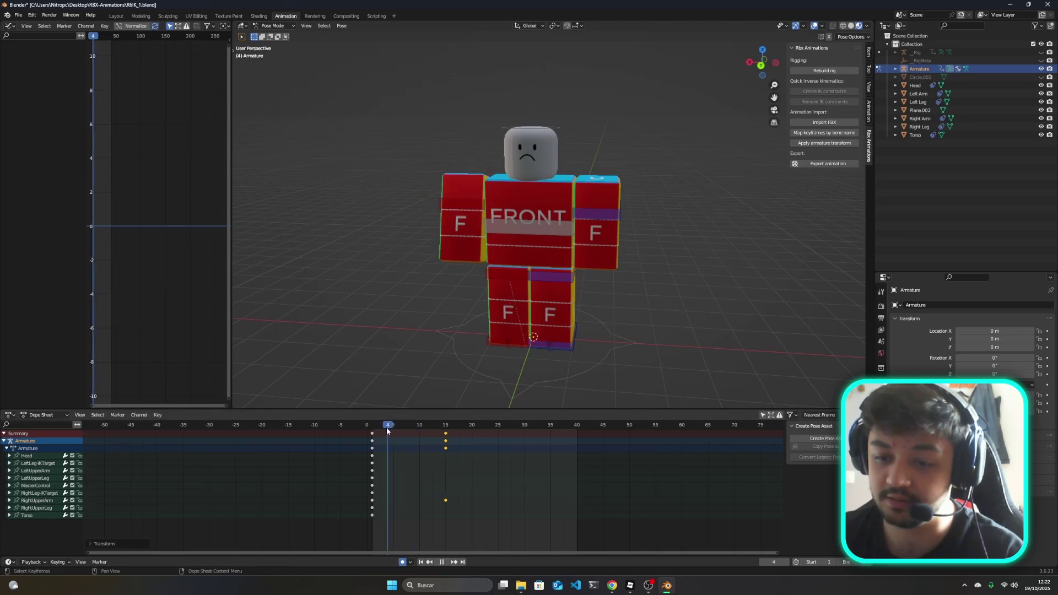
right_click(439, 435)
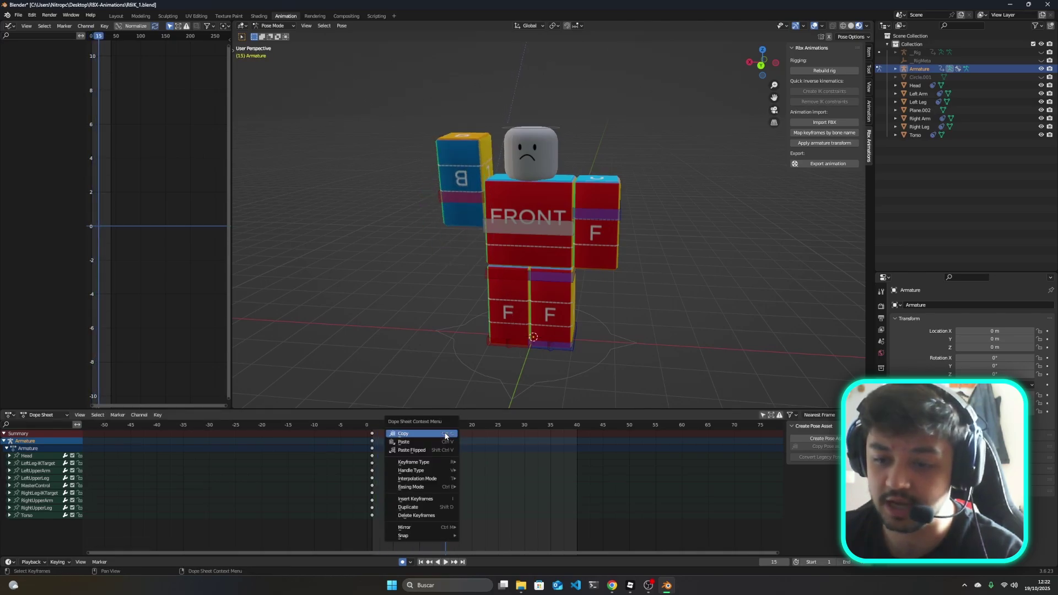
click(501, 428)
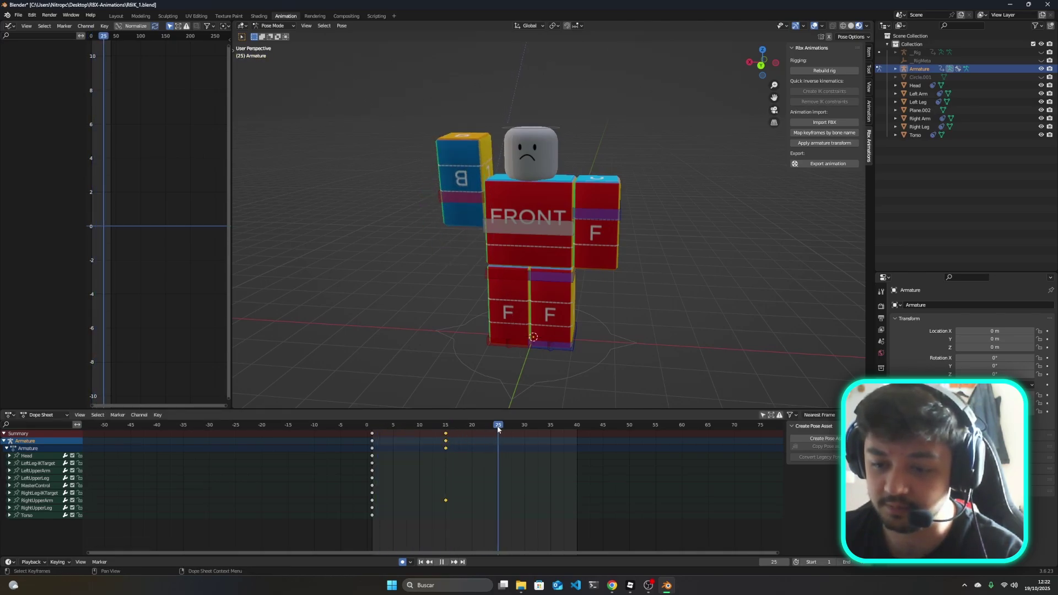
click(497, 433)
key(space)
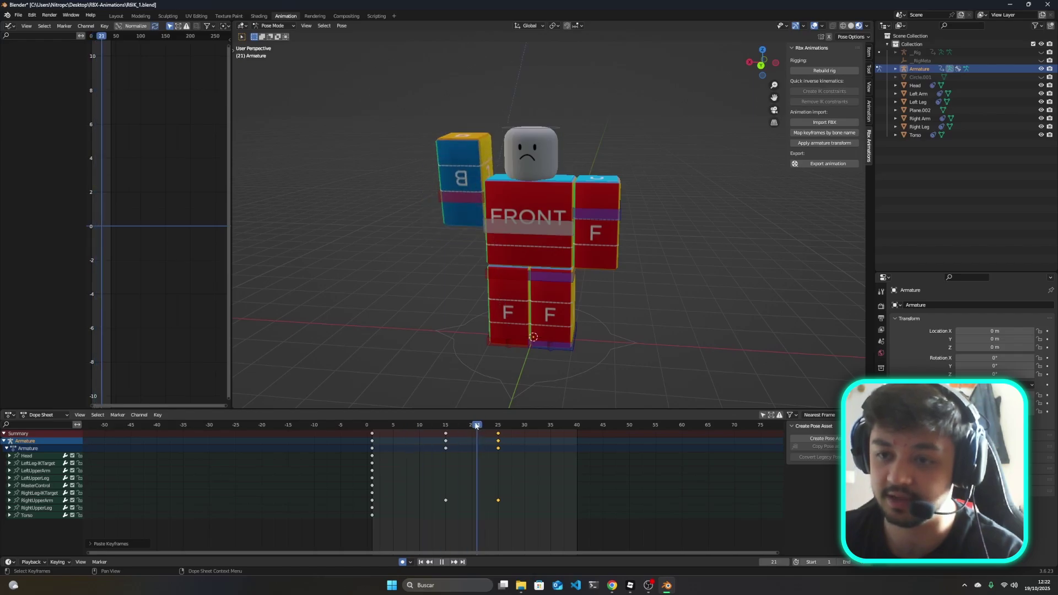
drag(474, 428, 497, 429)
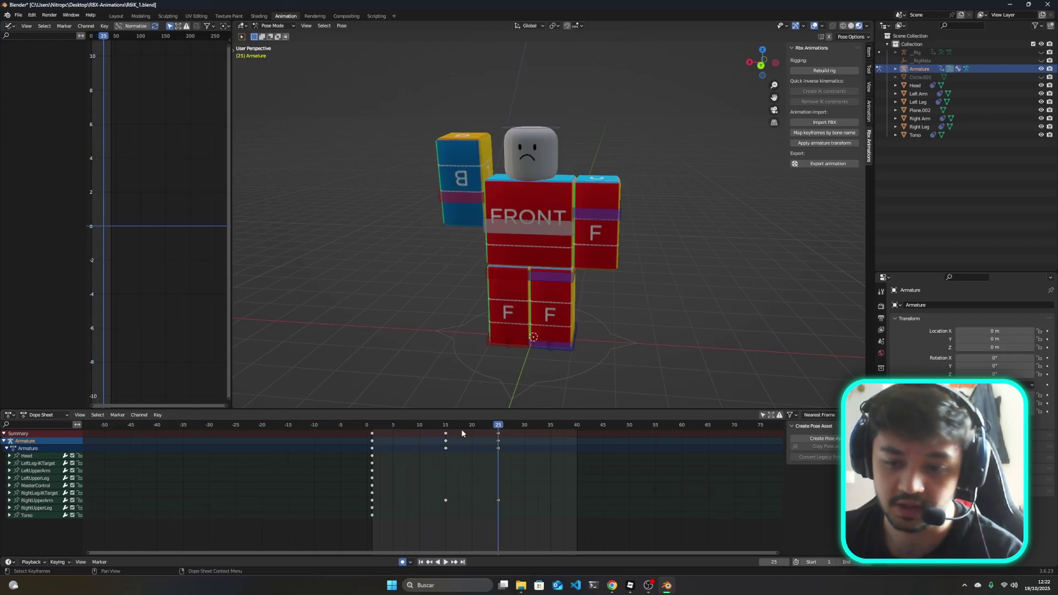
- Copy the frame 1 starting pose to frame 40 and play the animation back
click(372, 435)
drag(372, 426, 577, 434)
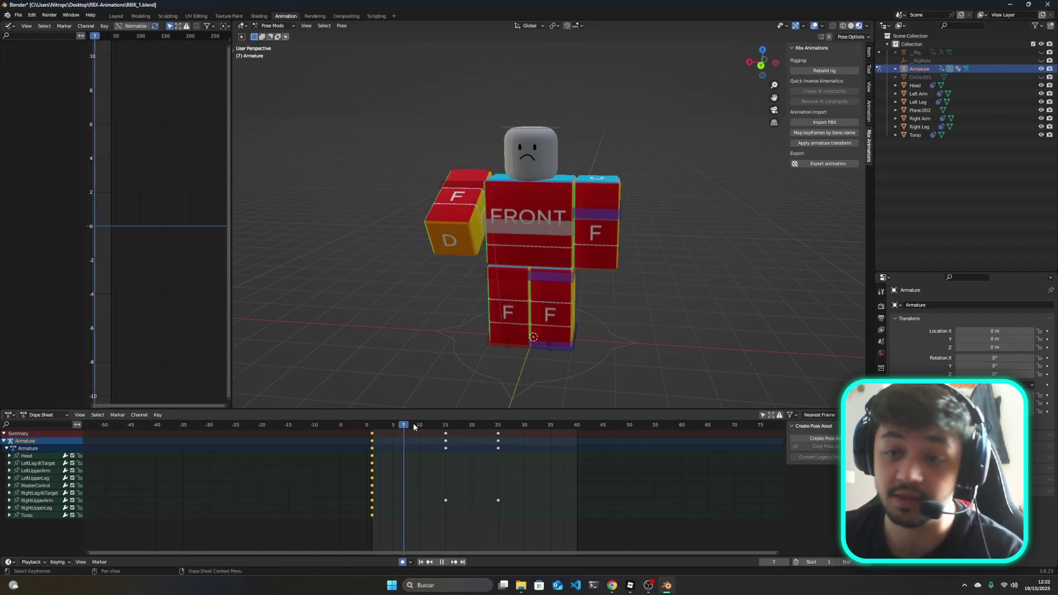
key(ctrl+v)
key(space)
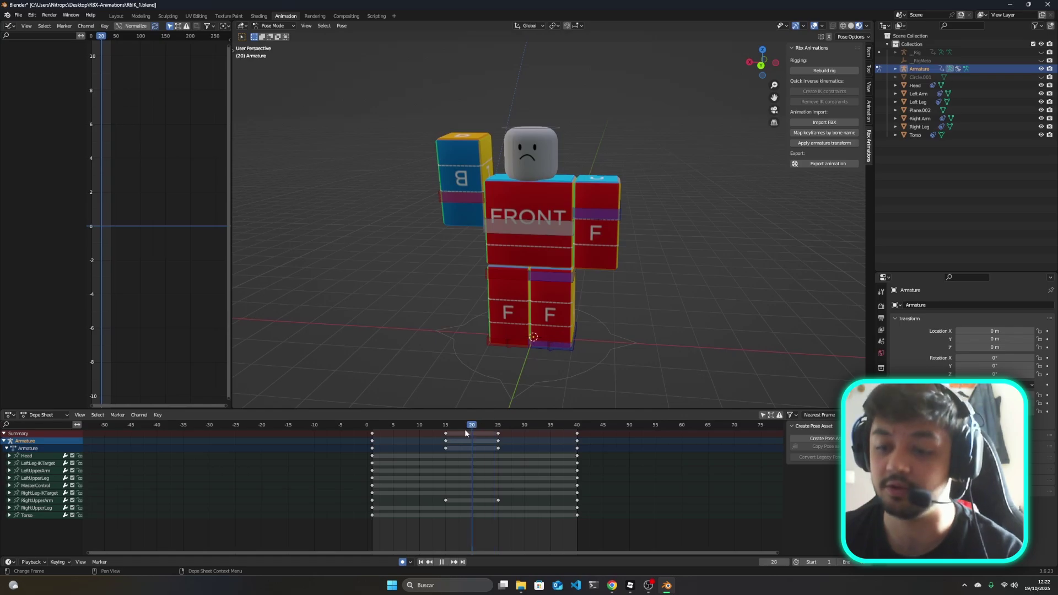
click(374, 432)
key(space)
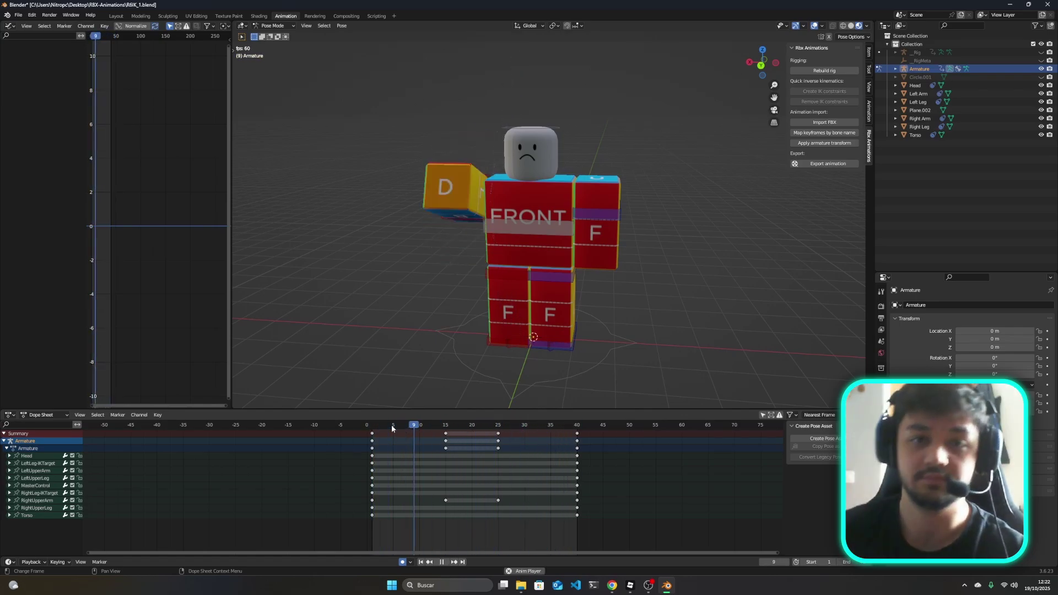
- Replay the animation, export it to the clipboard with Export animation, and switch to Roblox Studio
key(space)
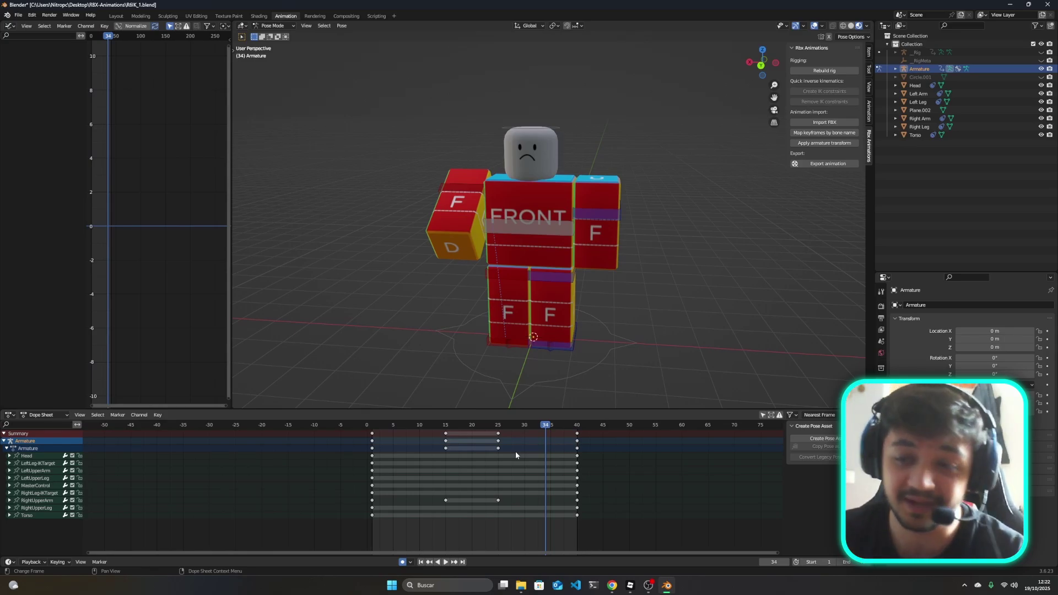
key(space)
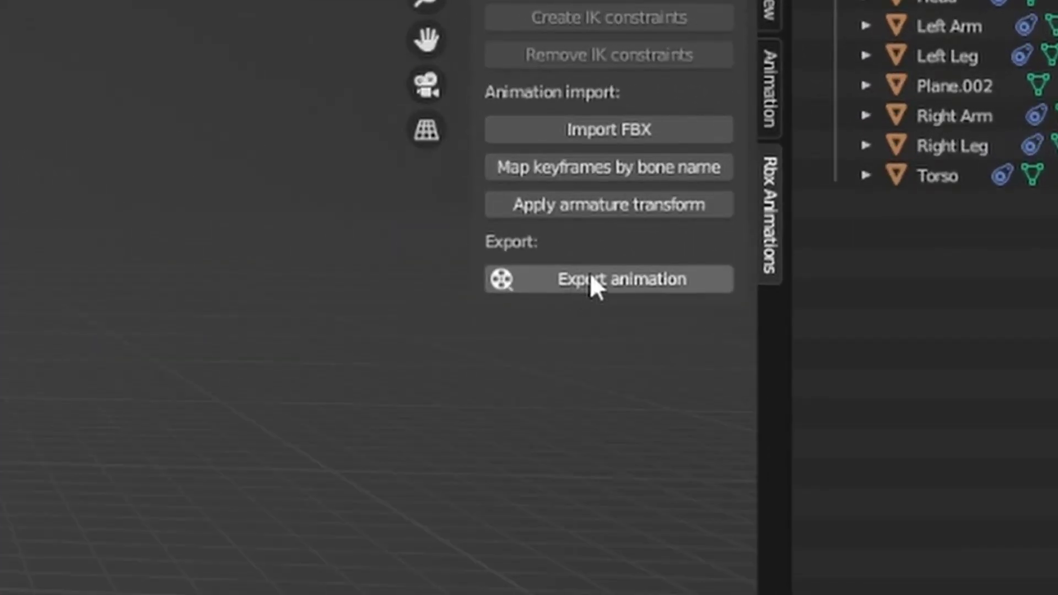
click(603, 278)
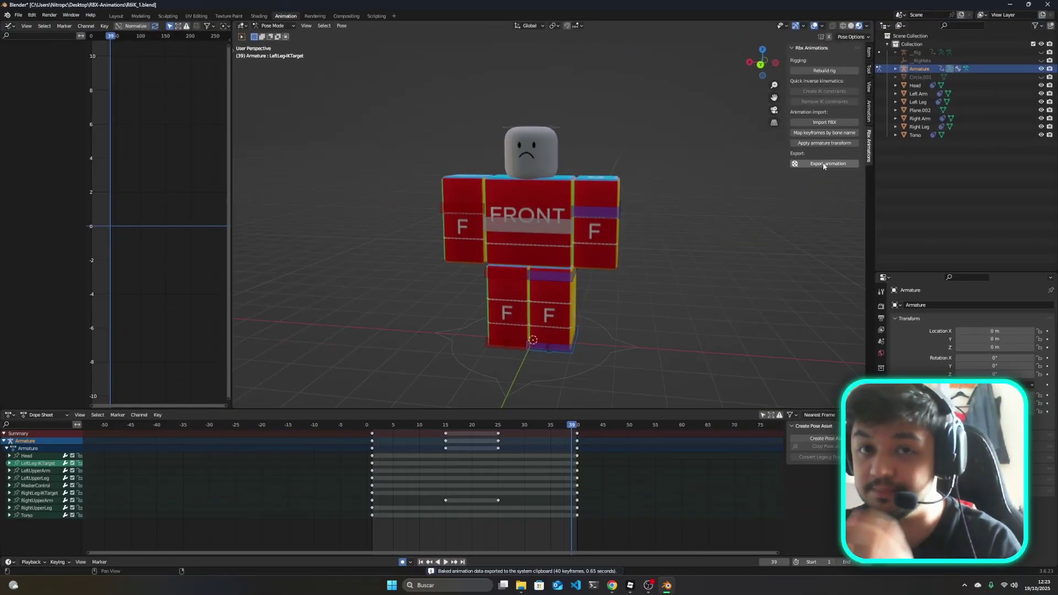
click(630, 586)
- Drag modelo-R6.rbxm from its folder into the baseplate scene as the TemplateR6 rig
key(d)
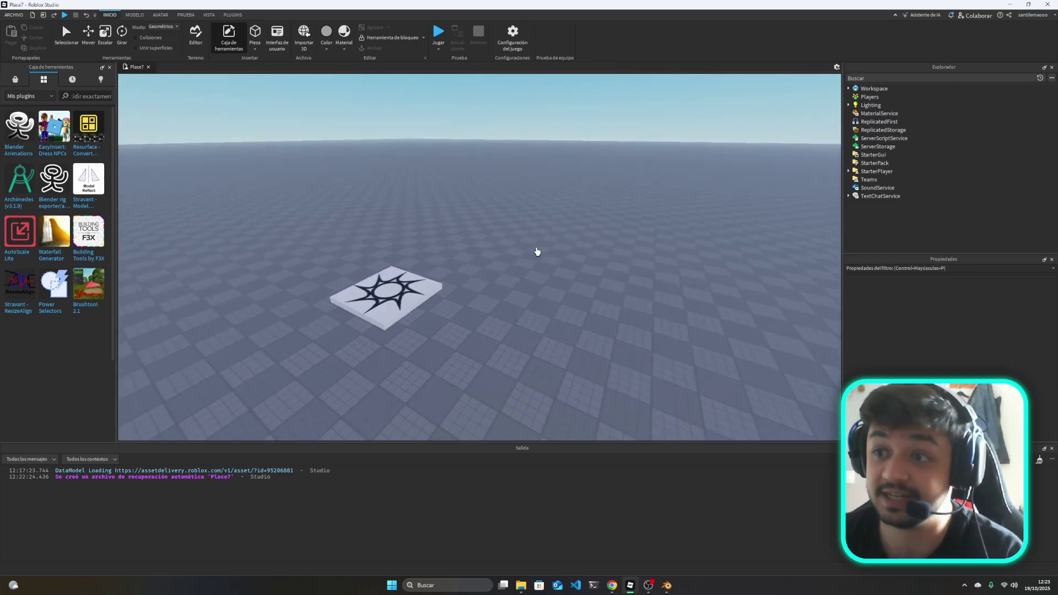
key(d)
key(w)
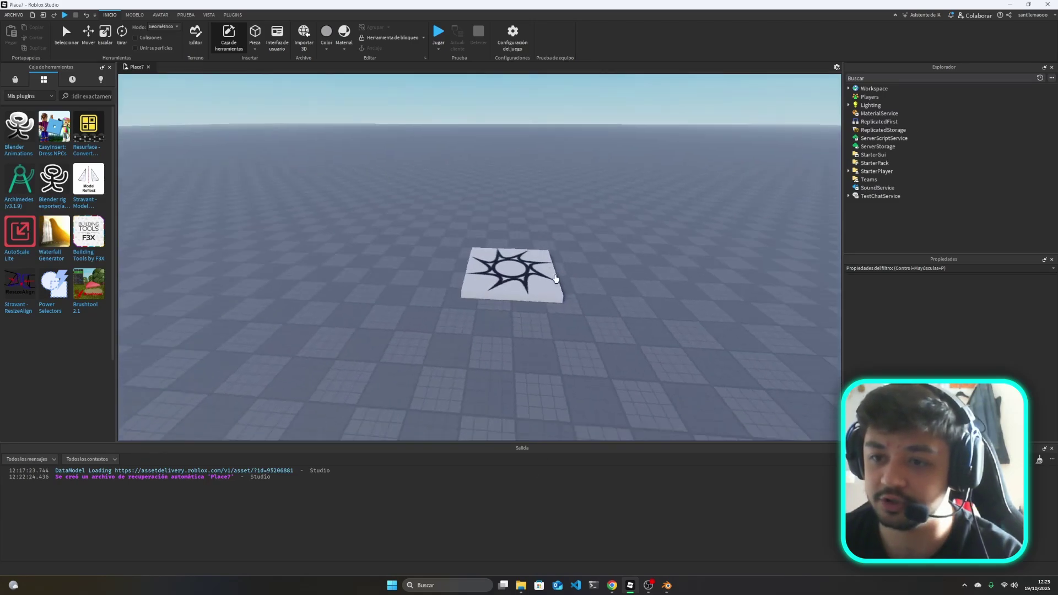
key(d)
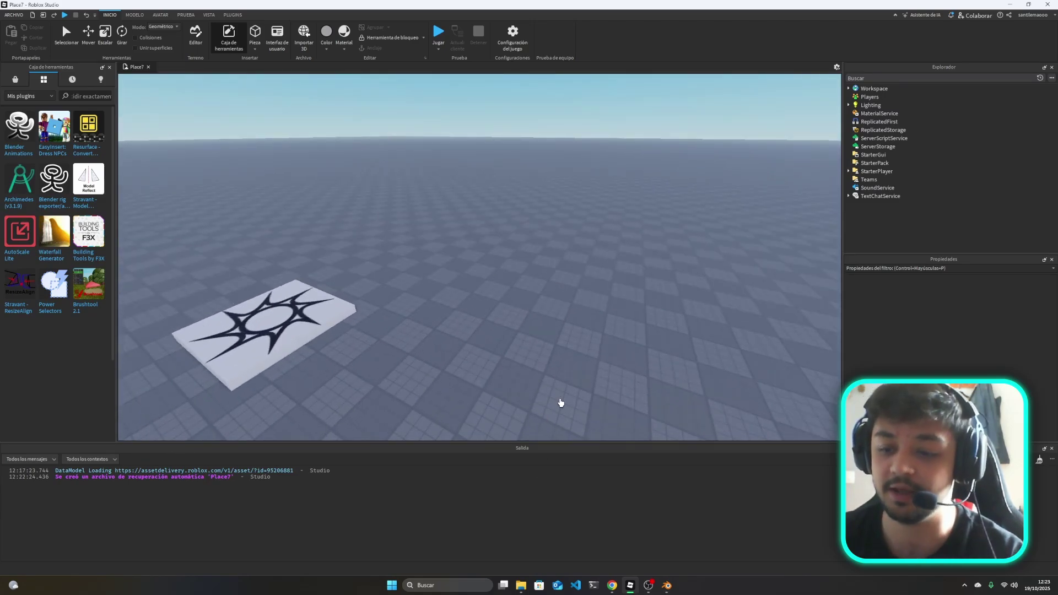
key(alt+Tab)
drag(283, 11, 670, 26)
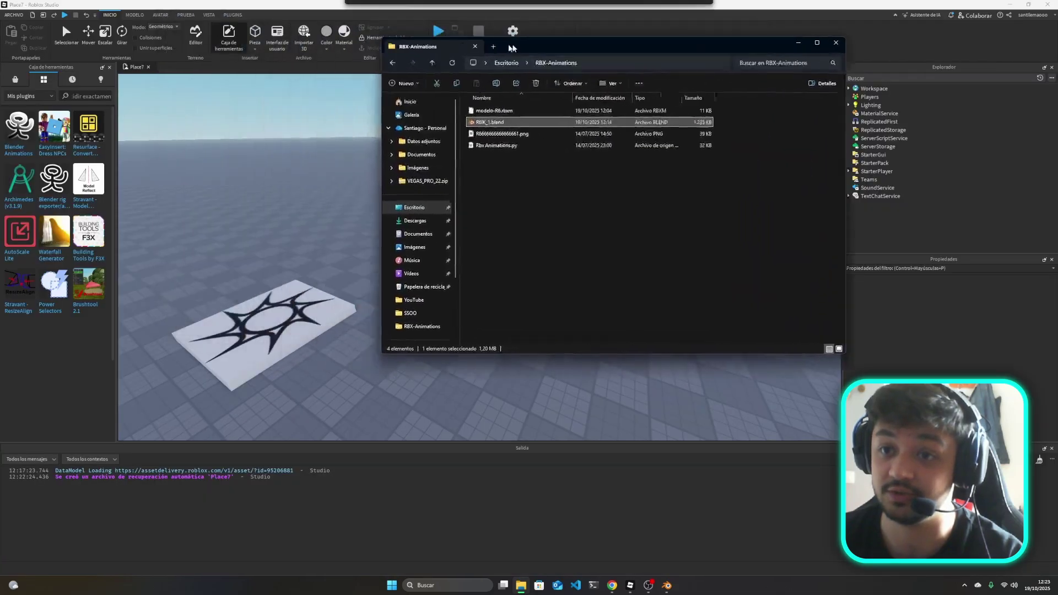
click(634, 91)
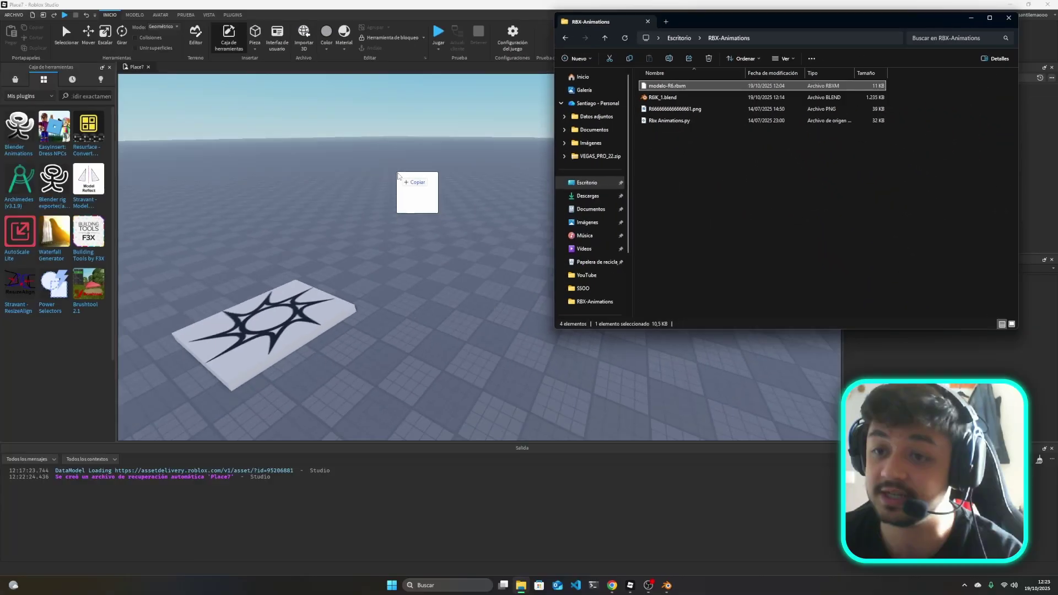
drag(506, 132, 419, 256)
key(alt+Tab)
- Import the copied Blender animation onto TemplateR6 through the Blender Animations plugin panel
key(f)
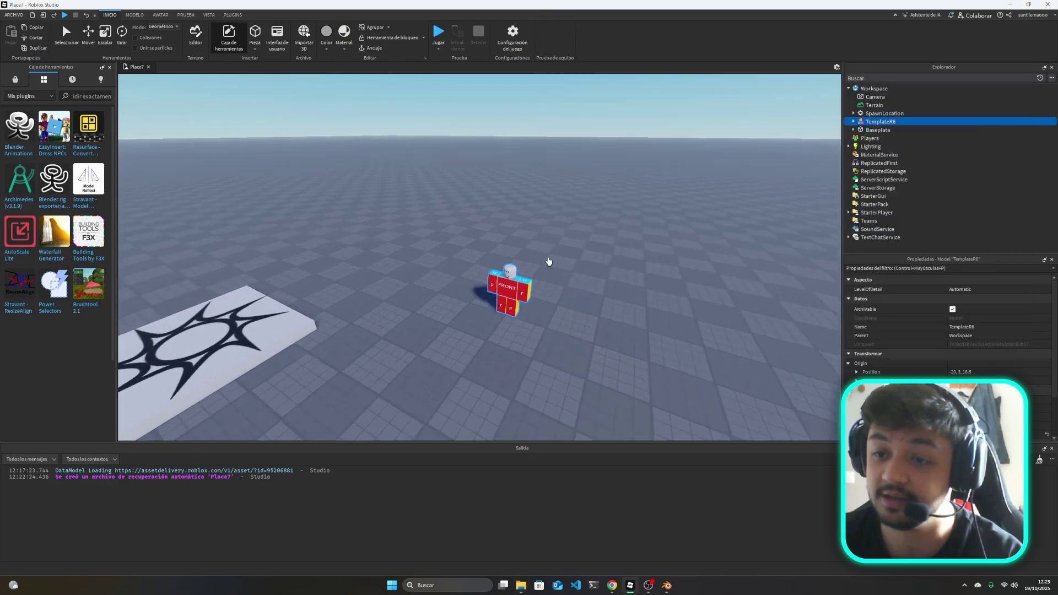
click(668, 587)
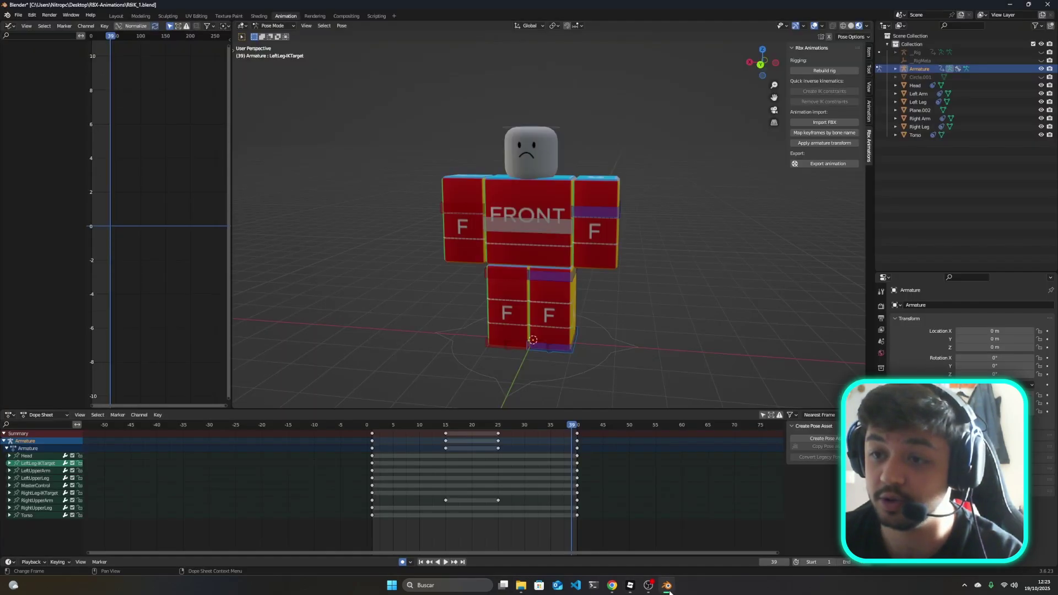
click(667, 585)
click(234, 16)
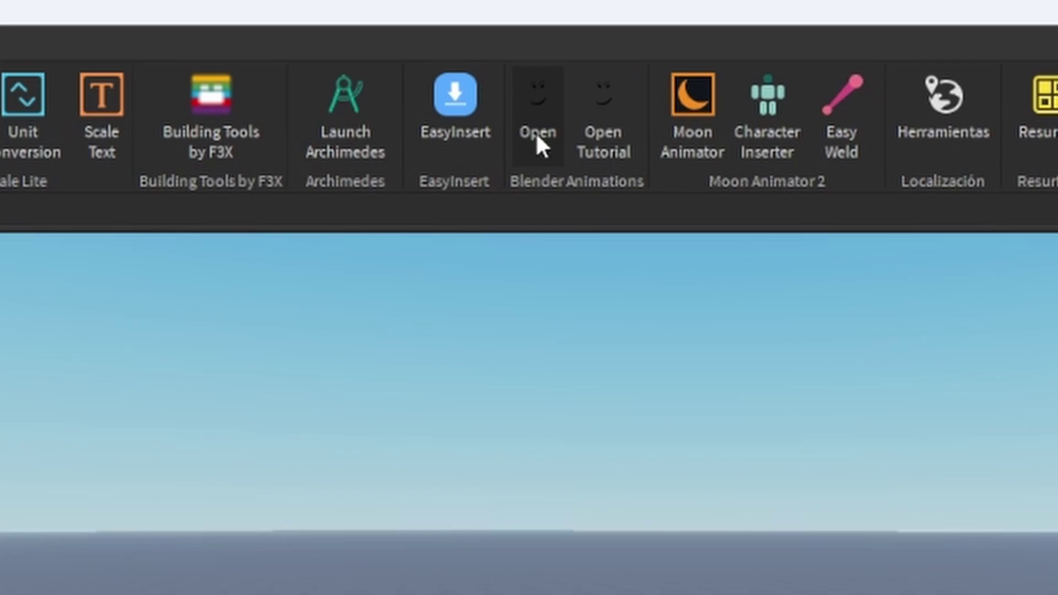
click(535, 131)
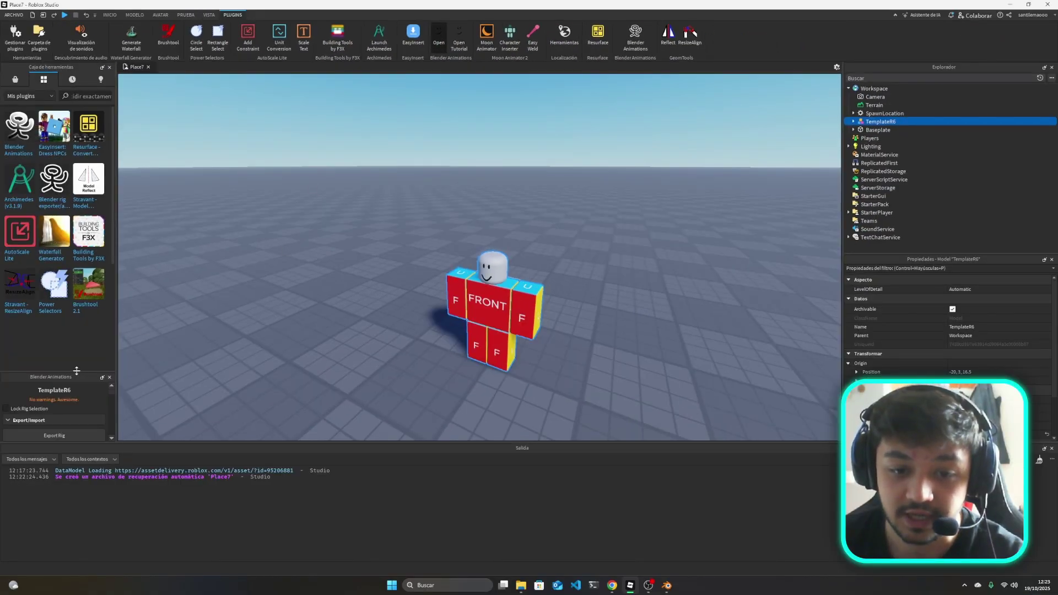
drag(76, 370, 86, 199)
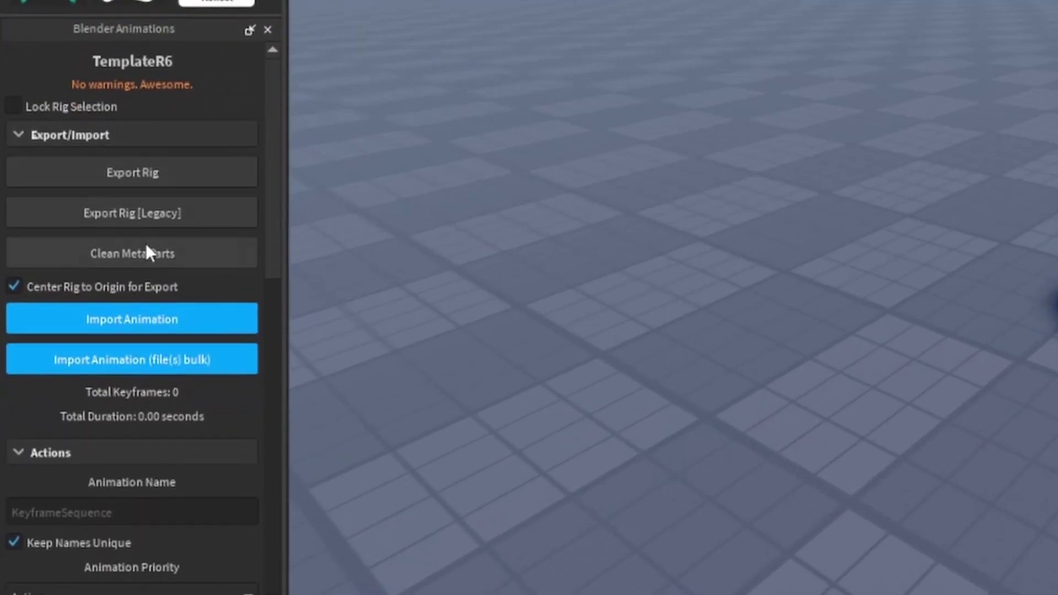
click(150, 322)
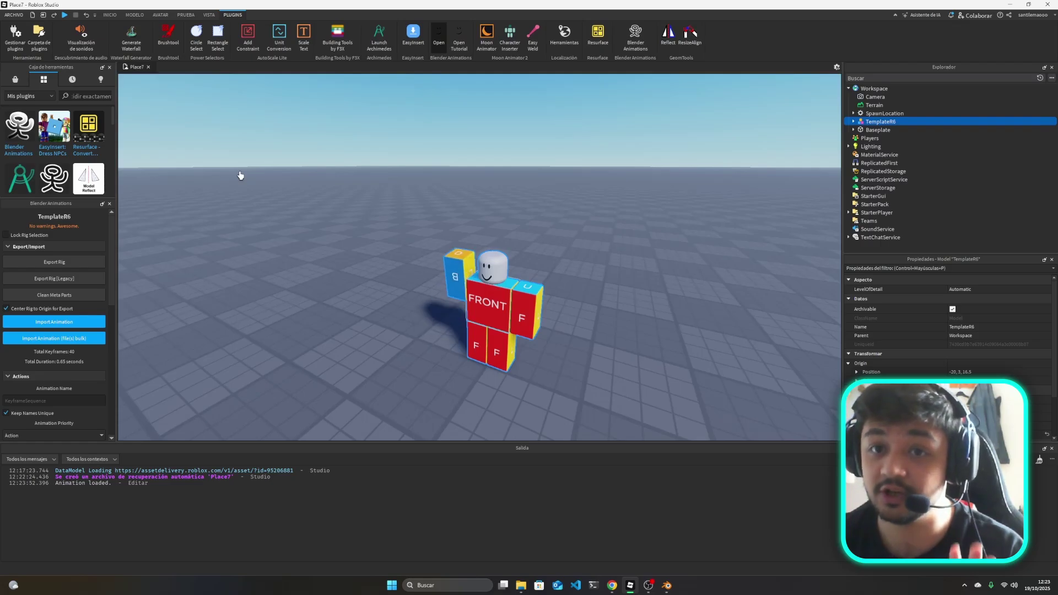
right_drag(603, 244, 601, 247)
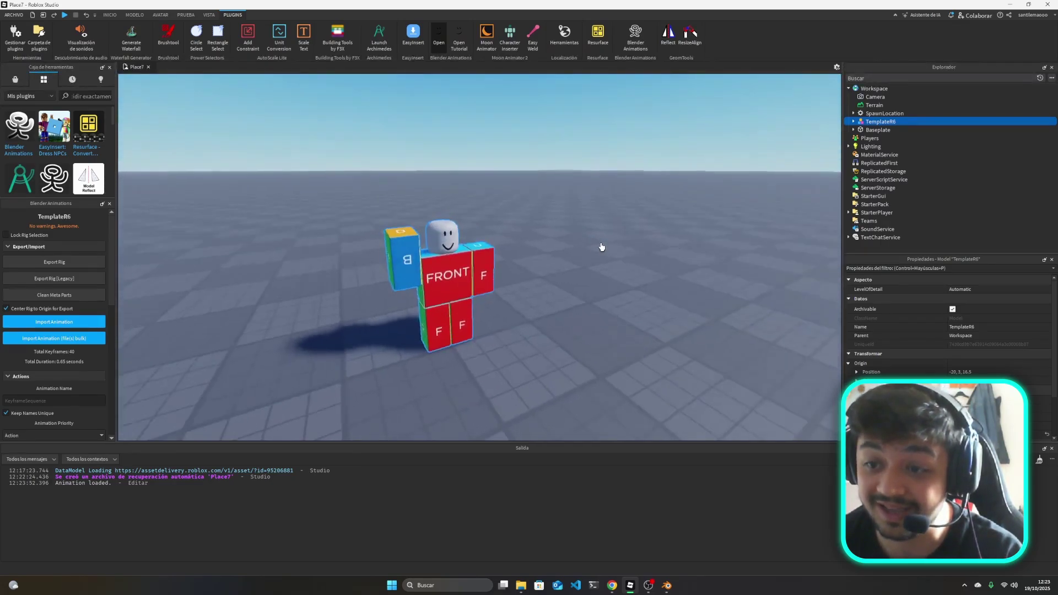
scroll(68, 336, down, 3)
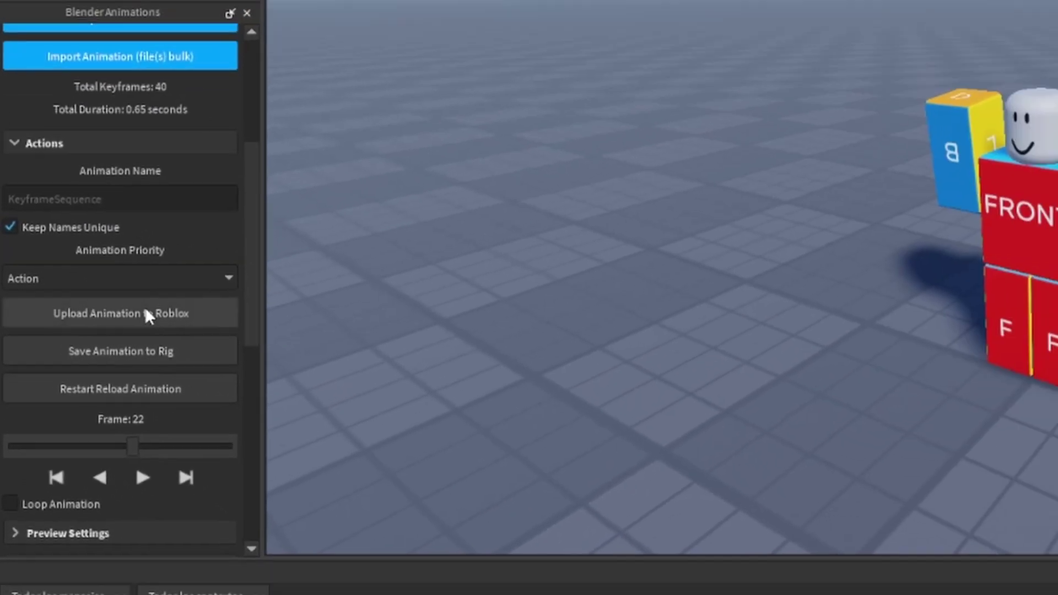
- Upload the animation to Roblox titled SaludoTutorial and copy its new asset ID
click(186, 300)
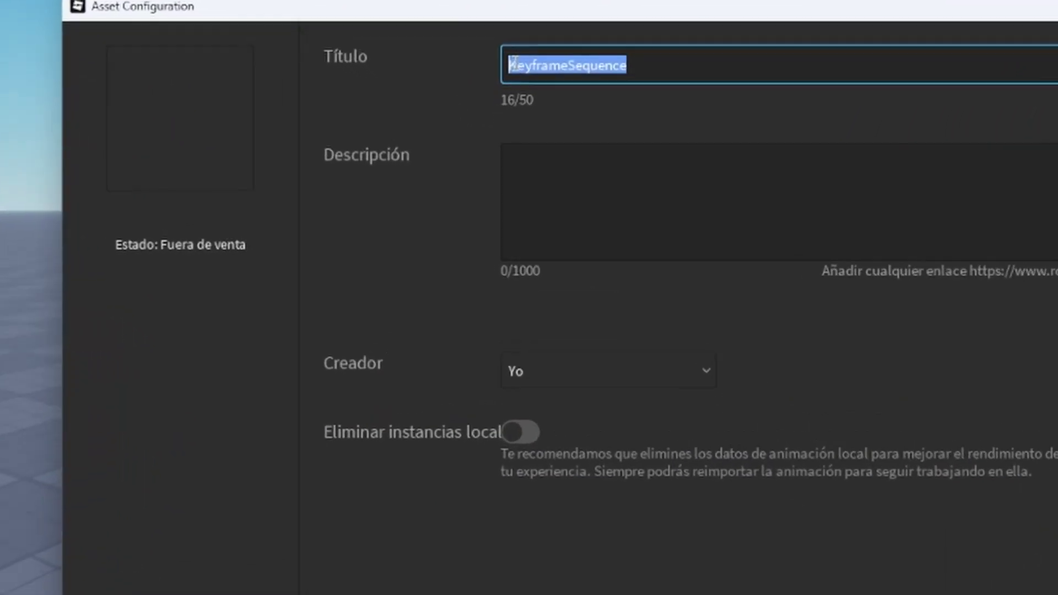
key(BackSpace)
text(SAlud)
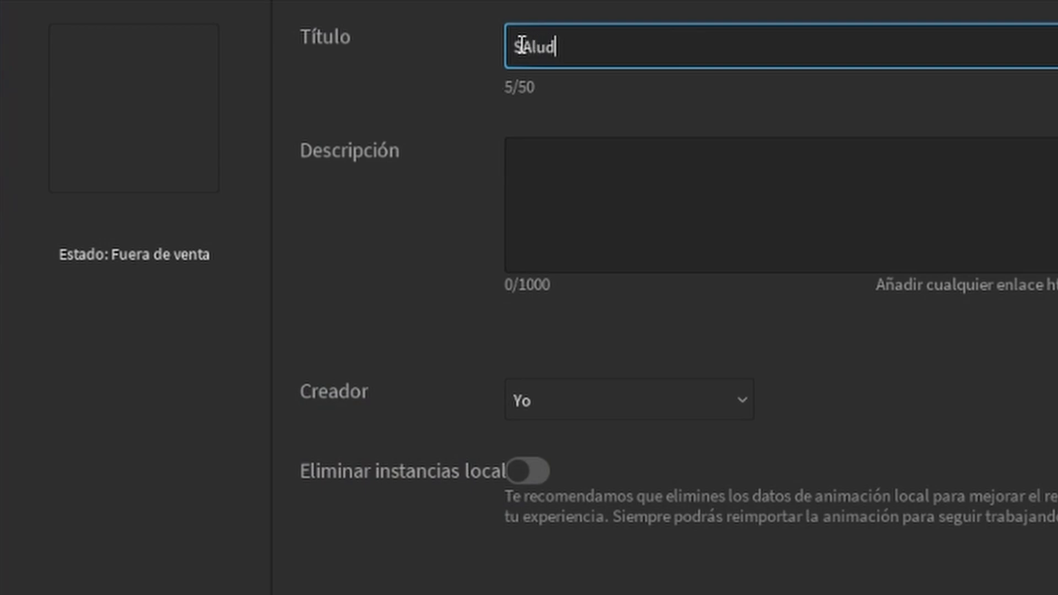
text(oTutorial)
click(694, 444)
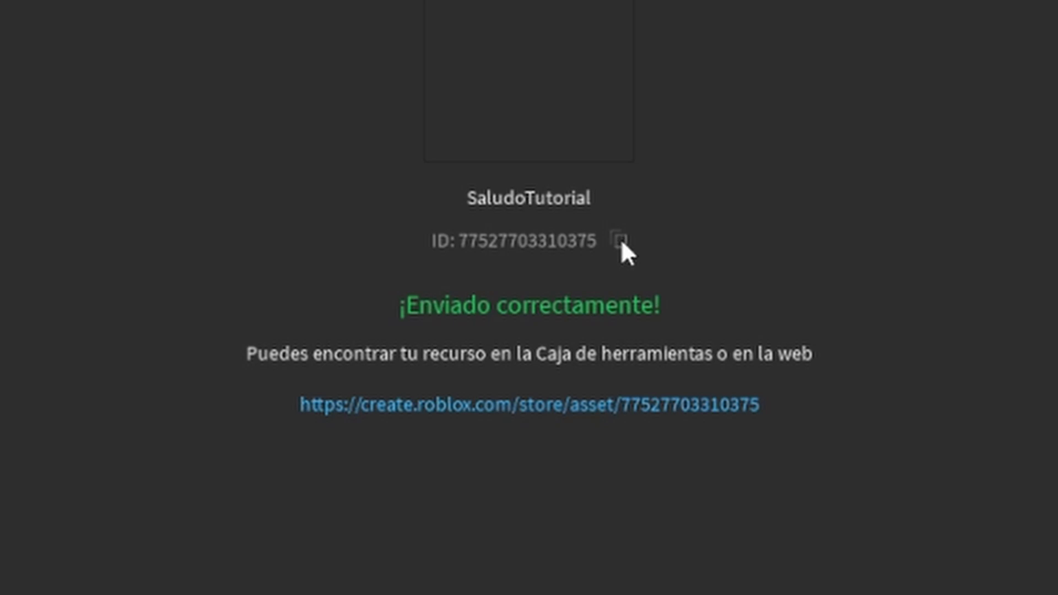
click(619, 240)
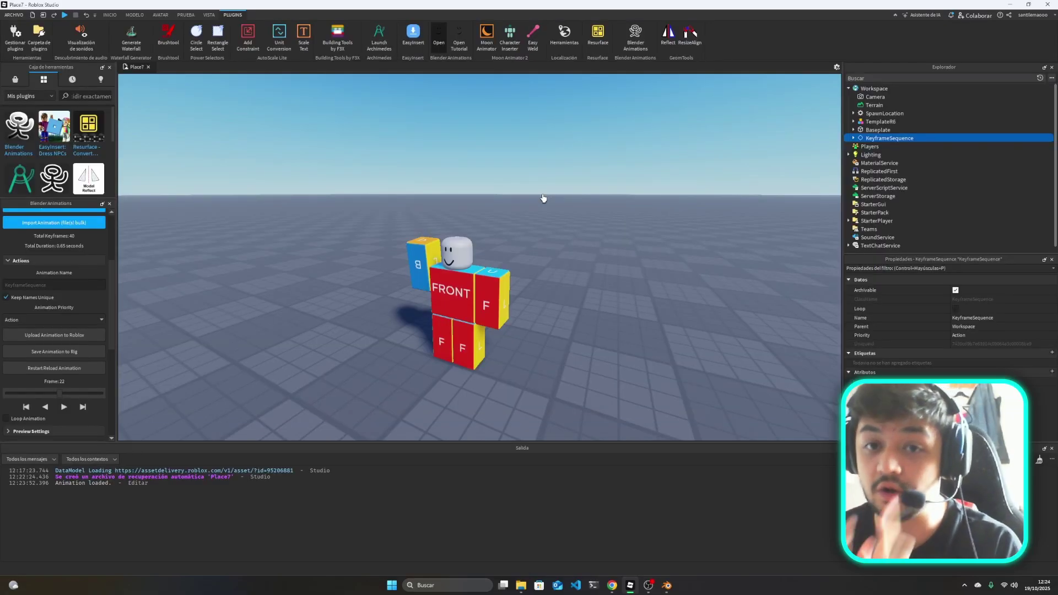
- Move and zoom the camera to look over the rig playing the animation
key(w)
key(a)
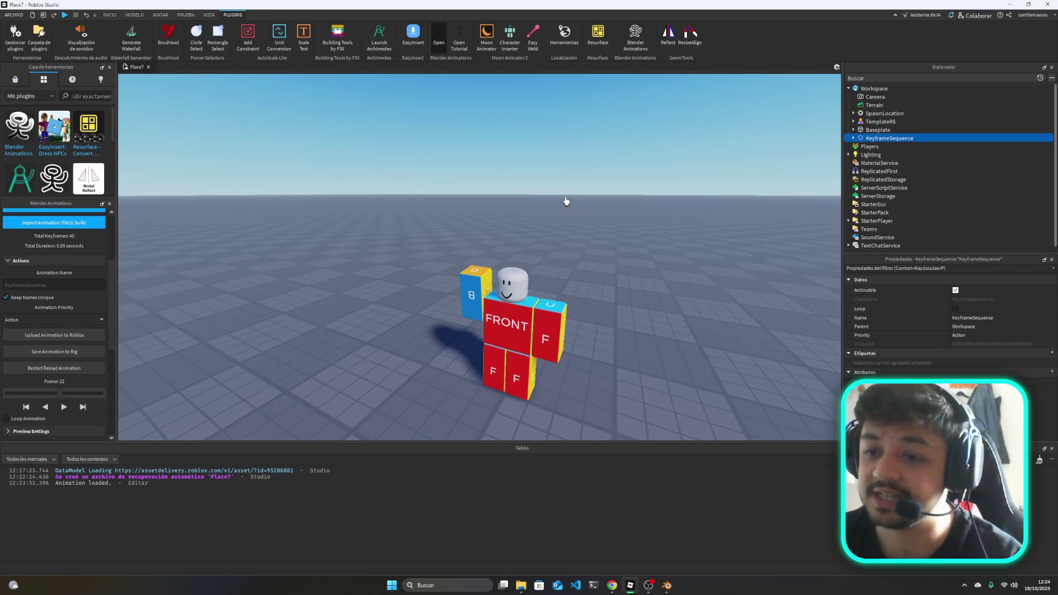
scroll(574, 235, down, 10)
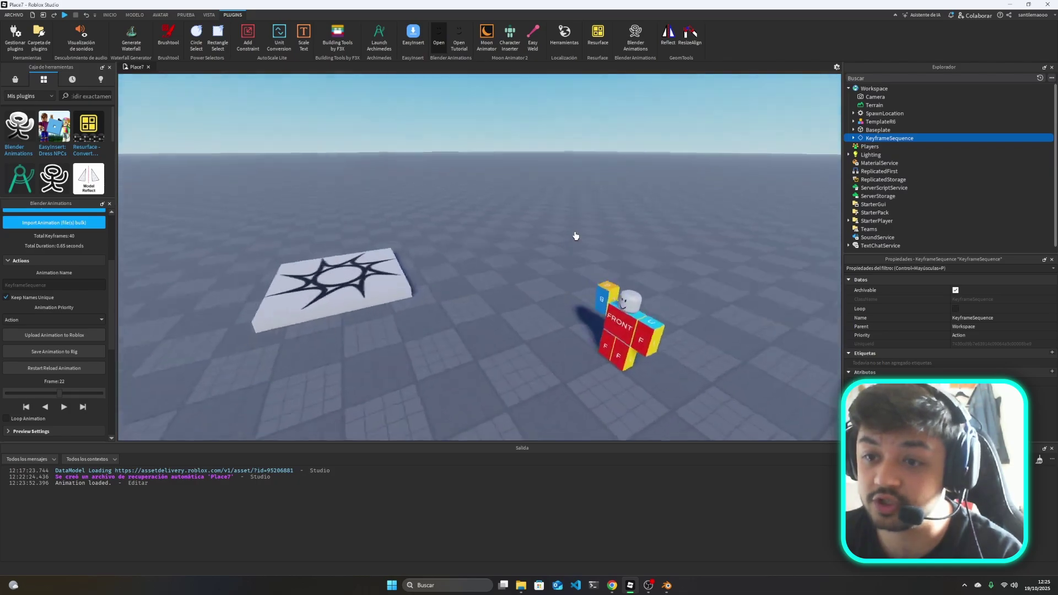
scroll(438, 239, up, 5)
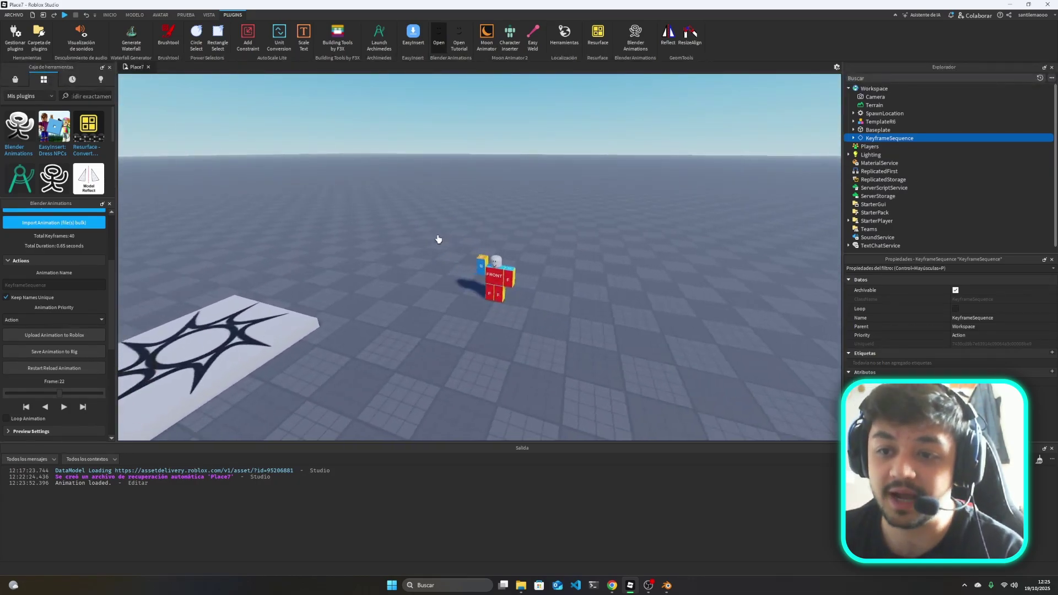
- Add a new part and resize it into a small cube
click(110, 15)
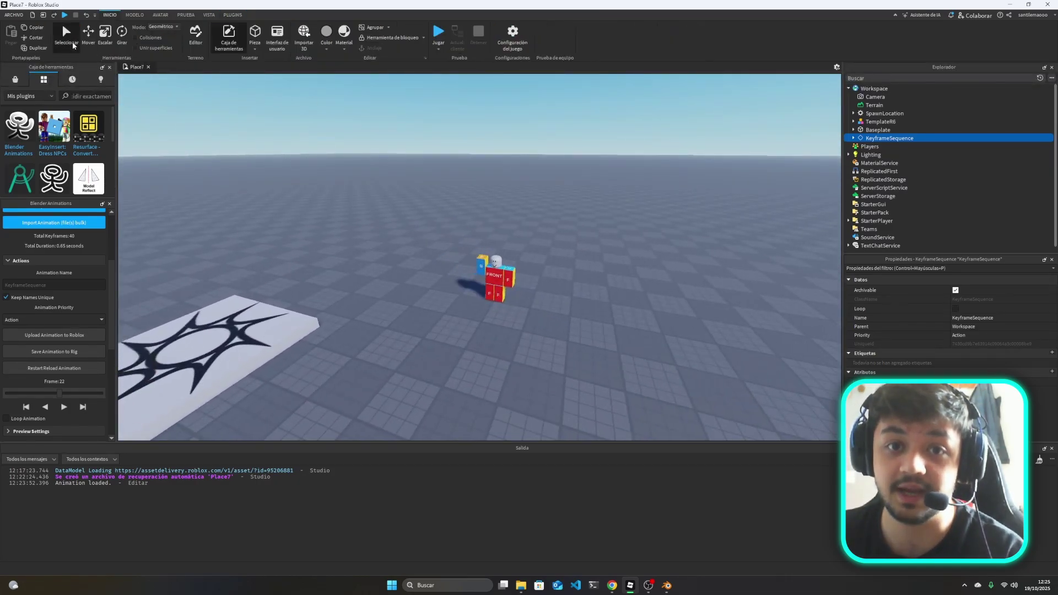
click(440, 208)
click(498, 280)
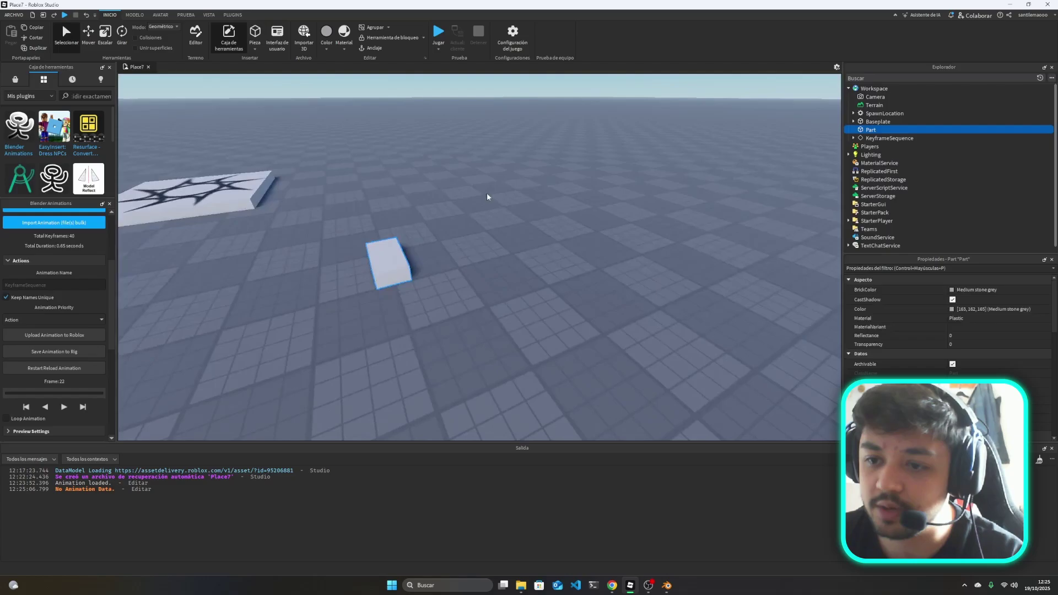
key(ctrl+3)
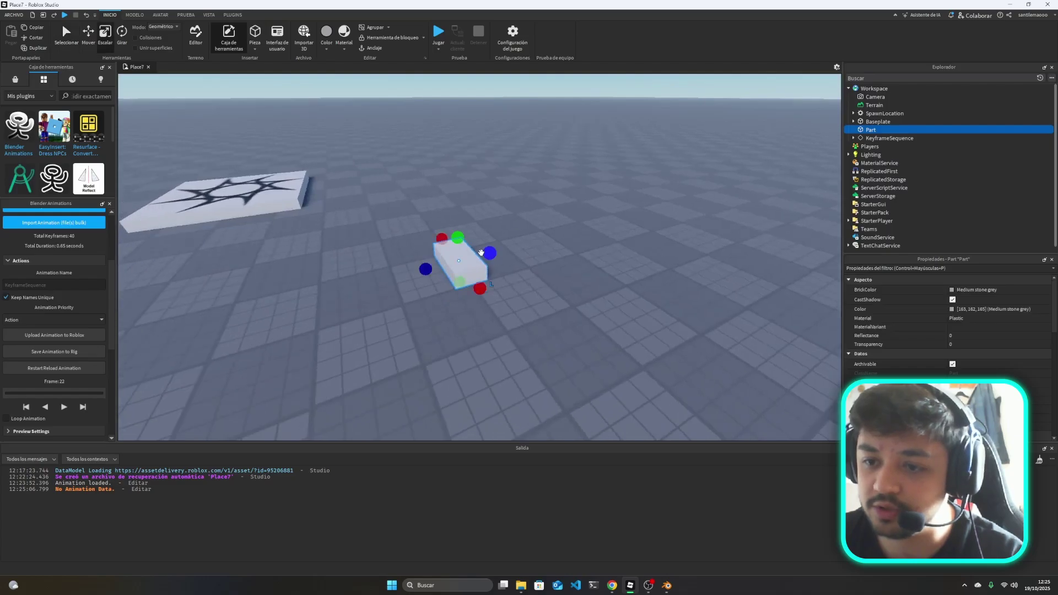
drag(491, 260, 507, 251)
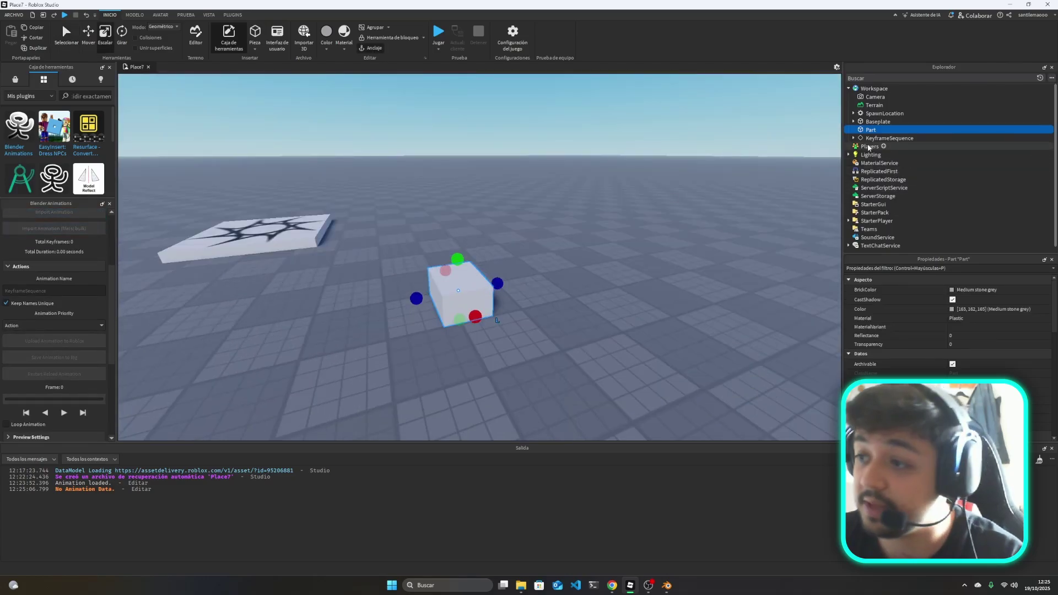
- Insert a ProximityPrompt into the cube and a Script under the prompt
click(881, 129)
text(prox)
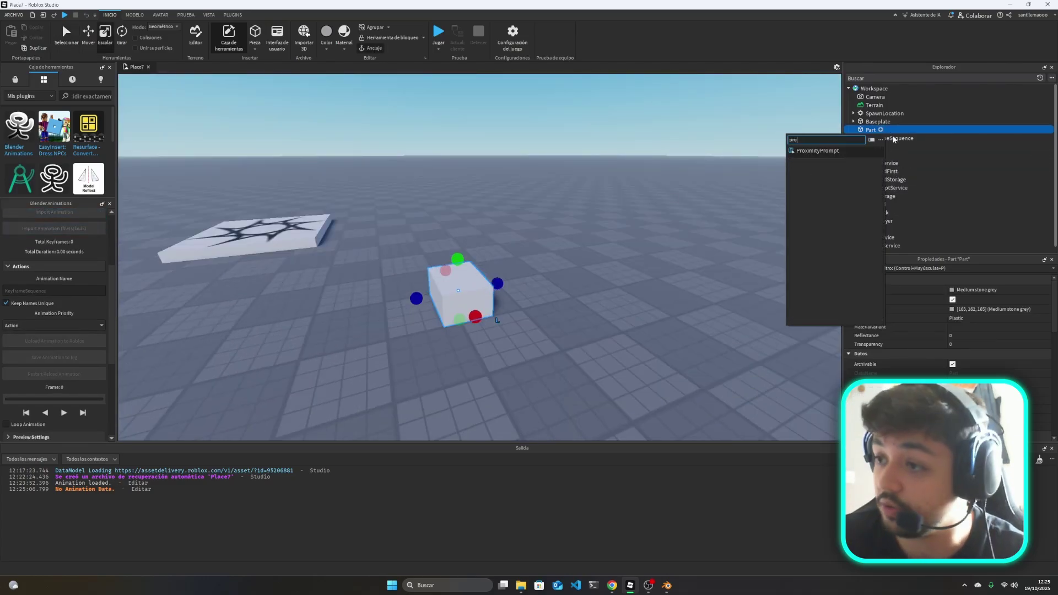
key(Return)
click(917, 138)
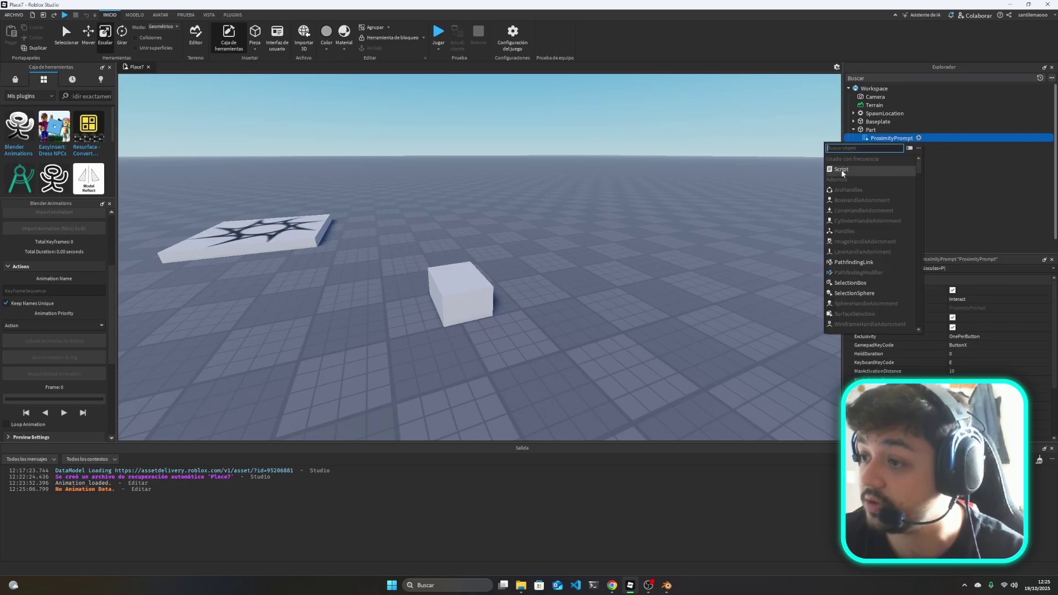
click(871, 172)
- Write 'local proximityPrompt = script.Parent' and connect Triggered to function(player)
key(ctrl+a)
text(loc)
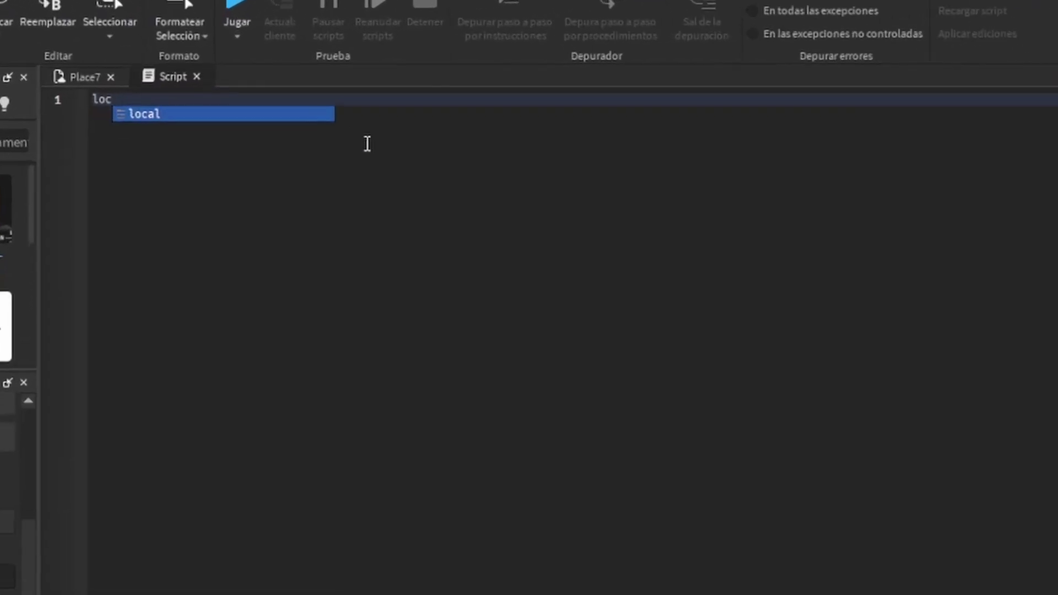
text(al p)
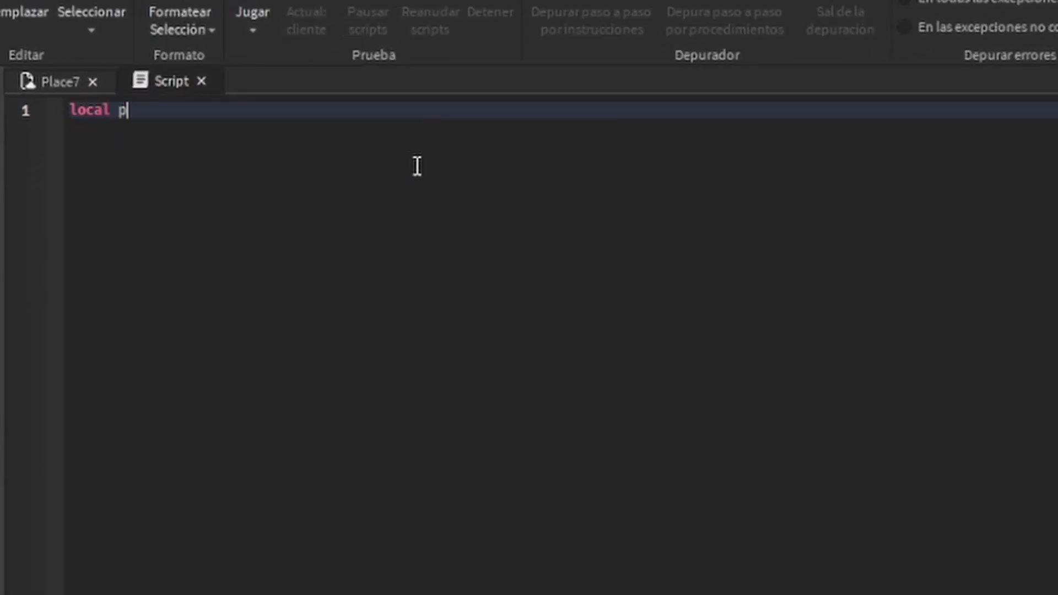
text(roximityPrompt = script.Parent)
key(Return)
key(Return)
text(proxi)
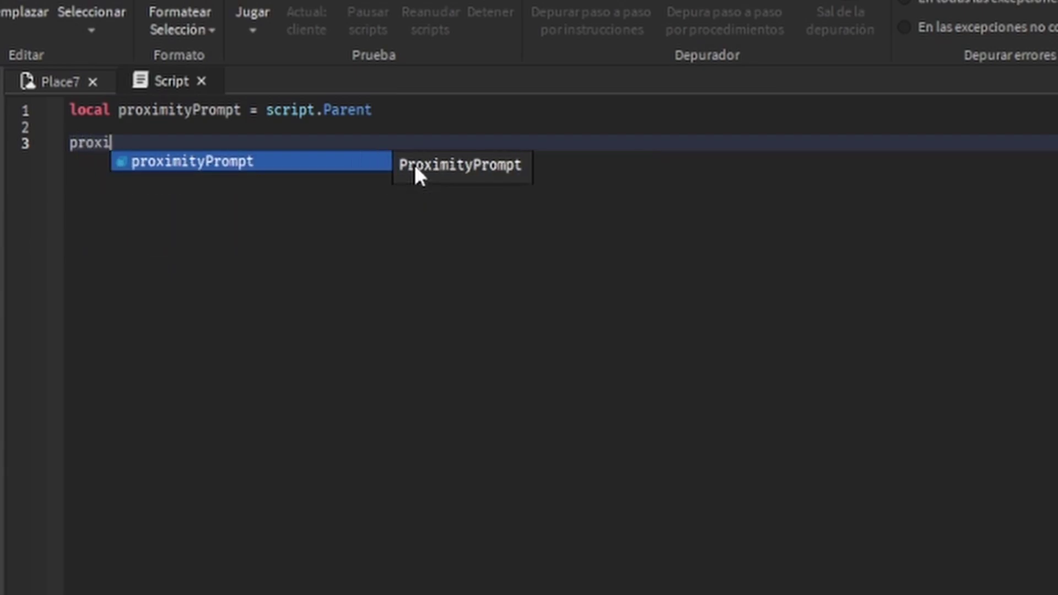
key(Tab)
text(.Tr)
key(Tab)
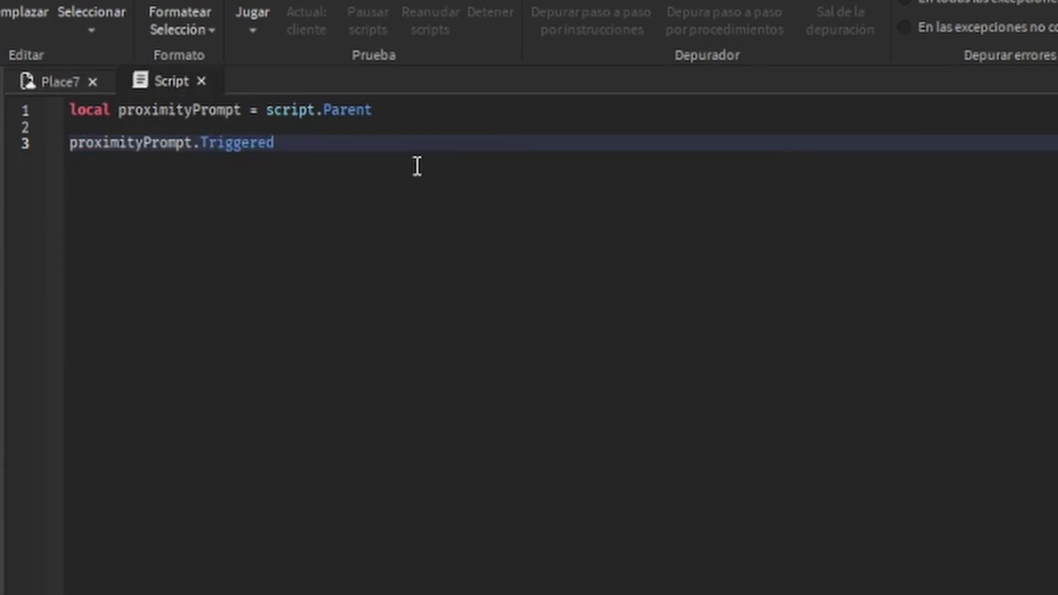
text(:cio)
key(Tab)
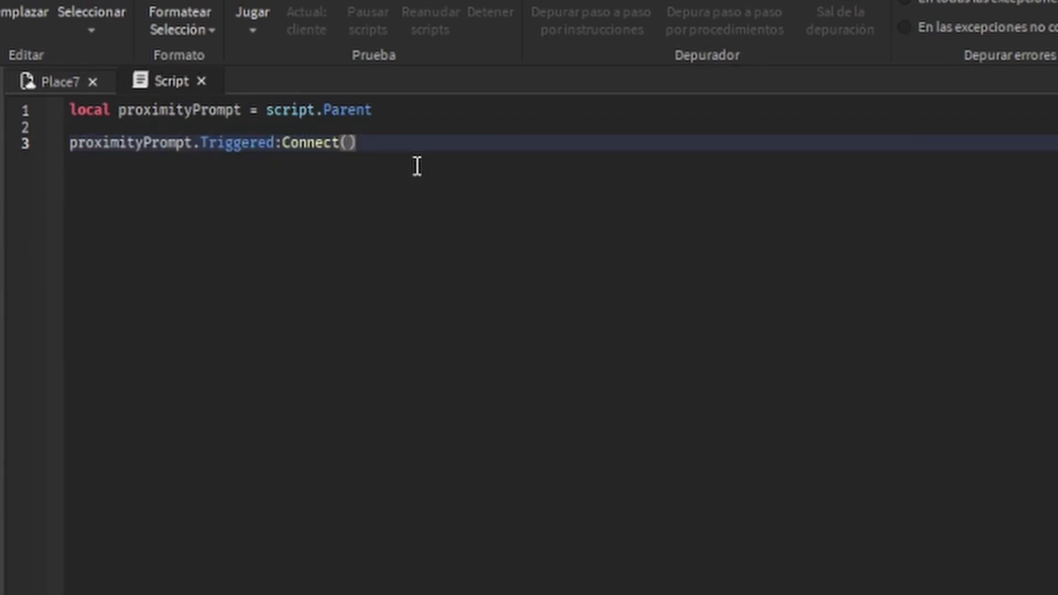
text(function()
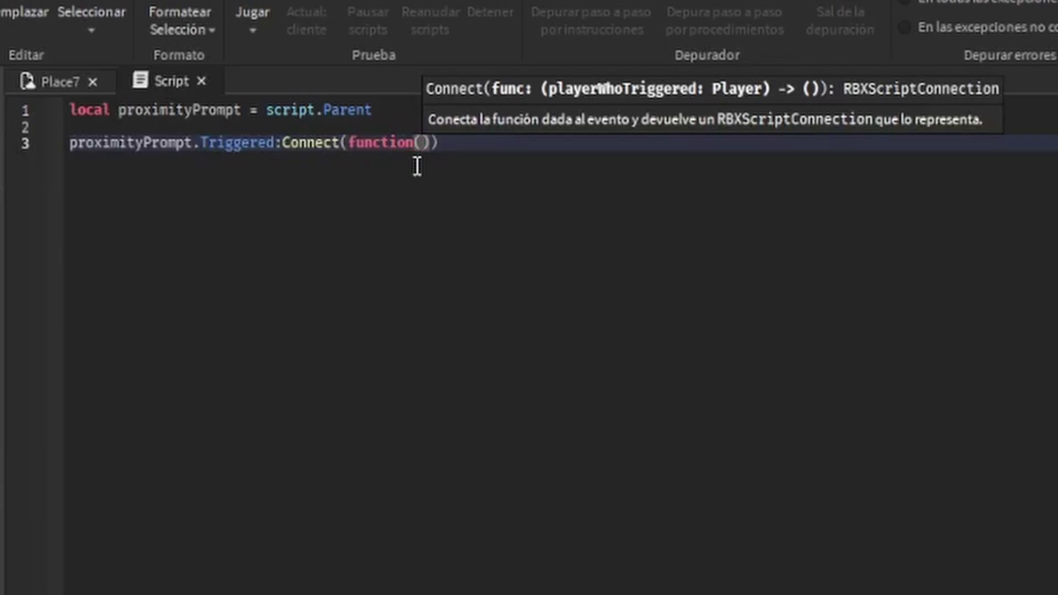
text(player)
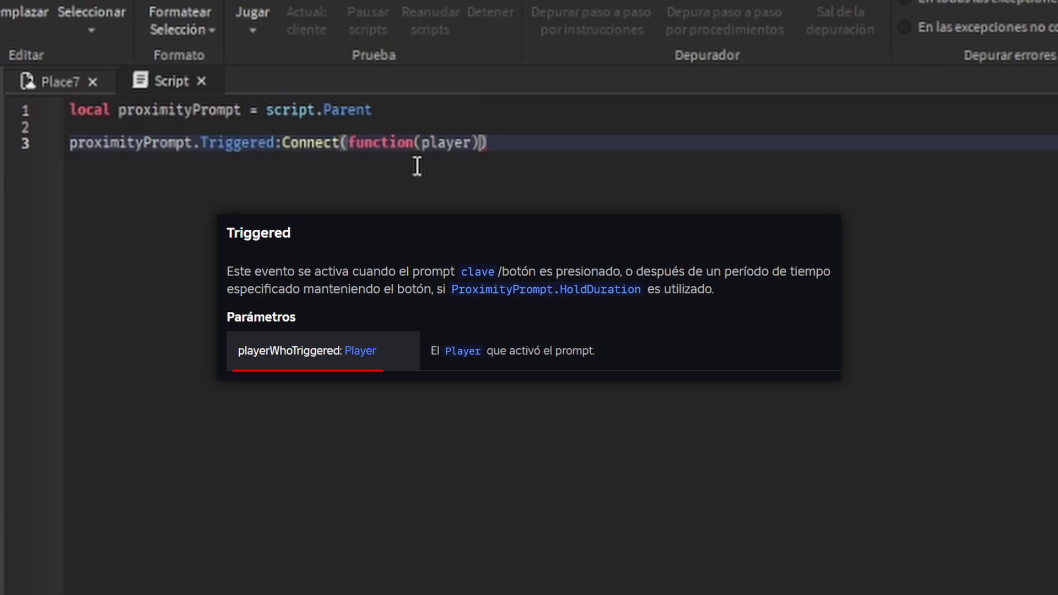
key(Return)
- Paste the animation-playing code into the handler and review its character, Humanoid and Animator lines
key(ctrl+v)
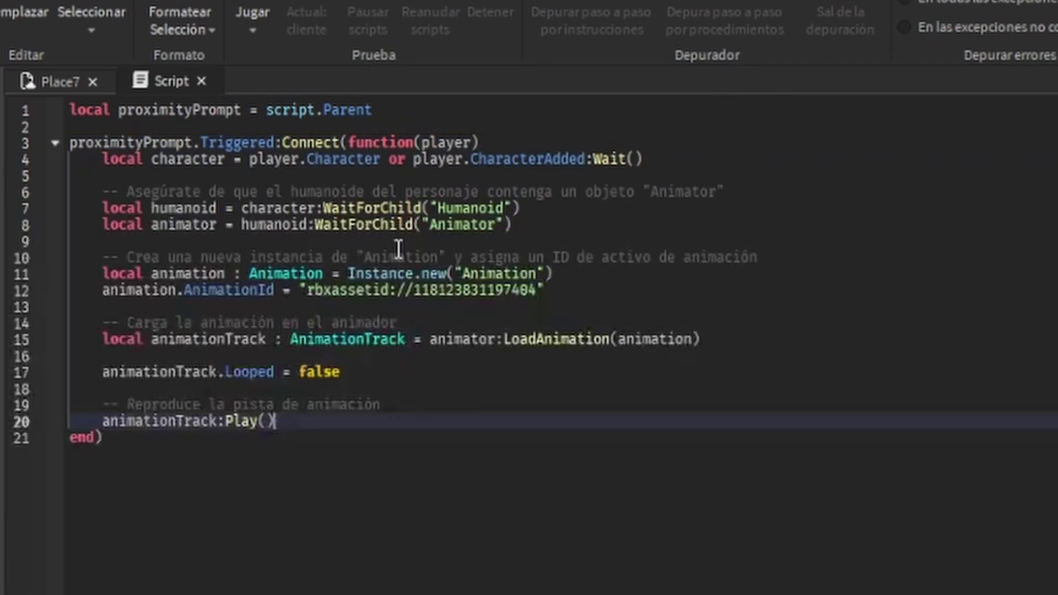
click(606, 225)
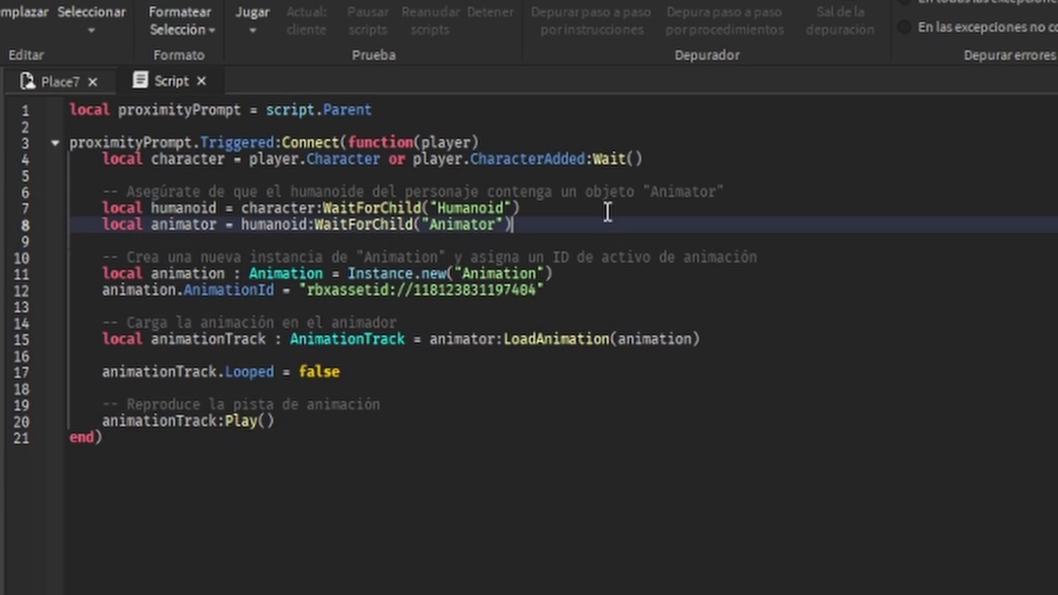
drag(147, 159, 661, 160)
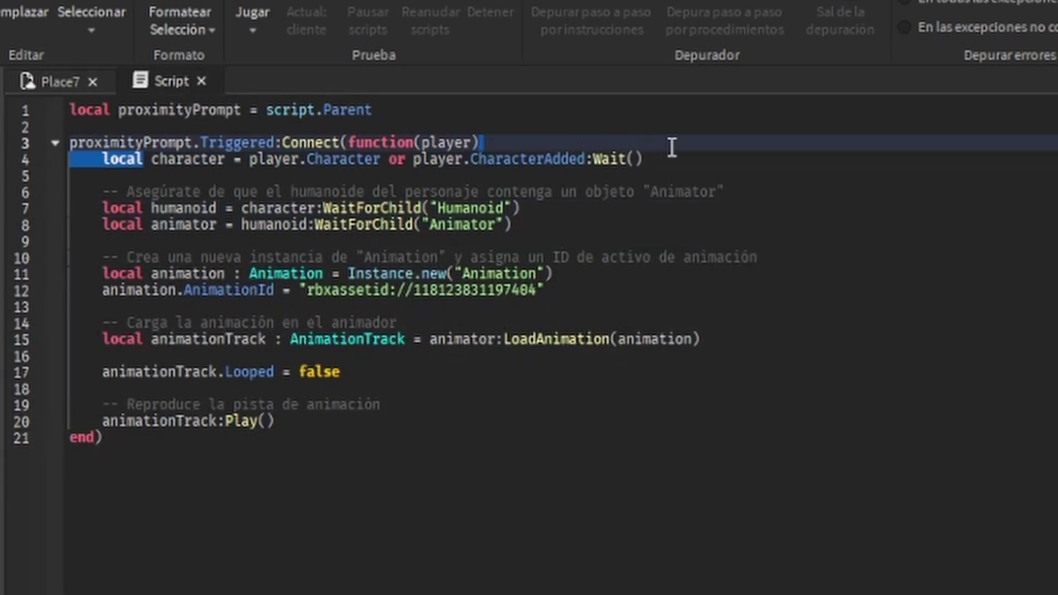
click(617, 208)
drag(152, 208, 535, 191)
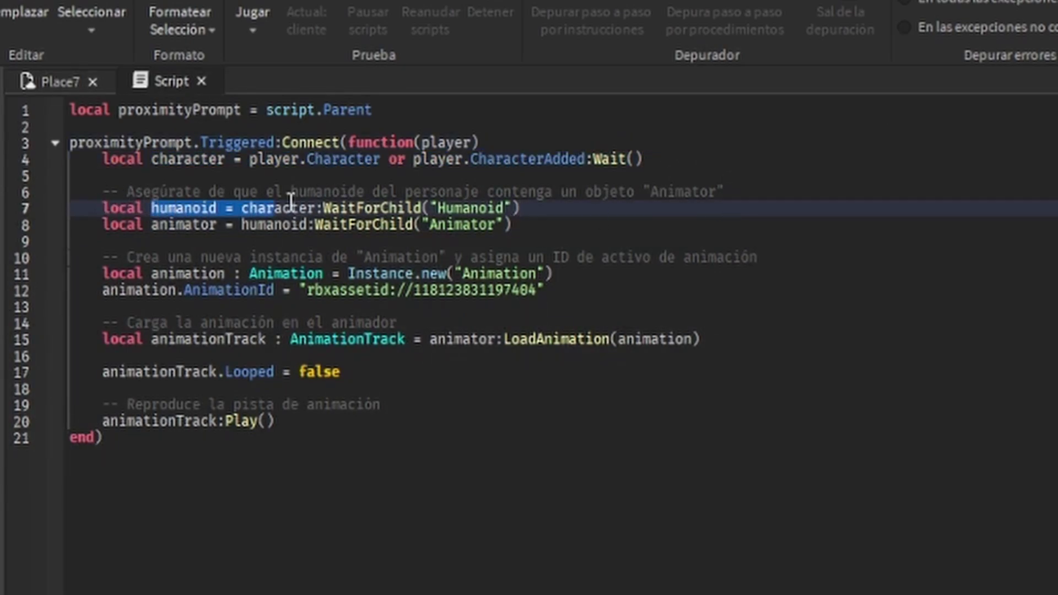
drag(157, 223, 512, 224)
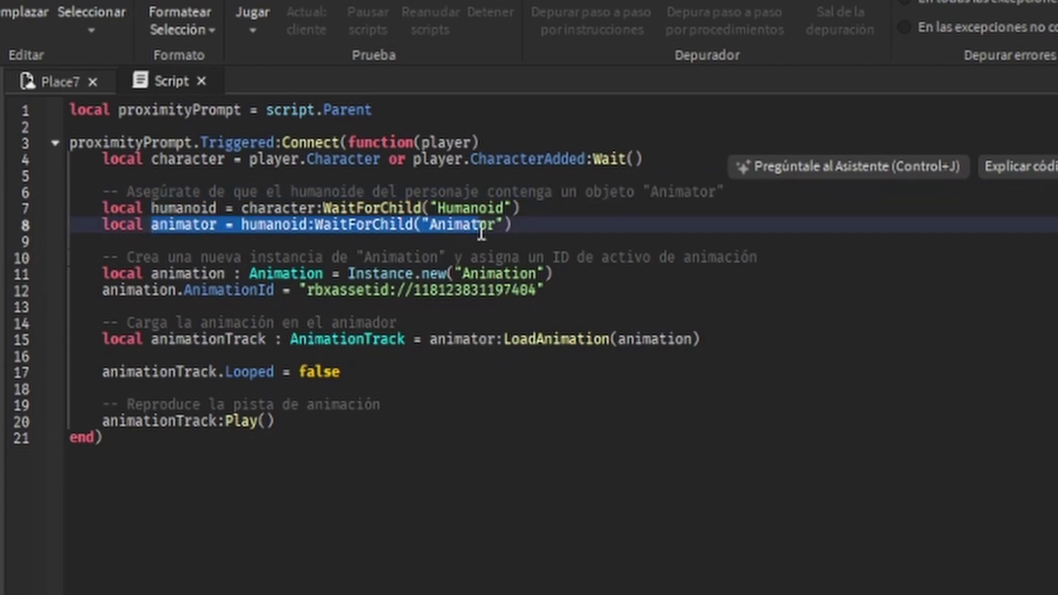
click(557, 257)
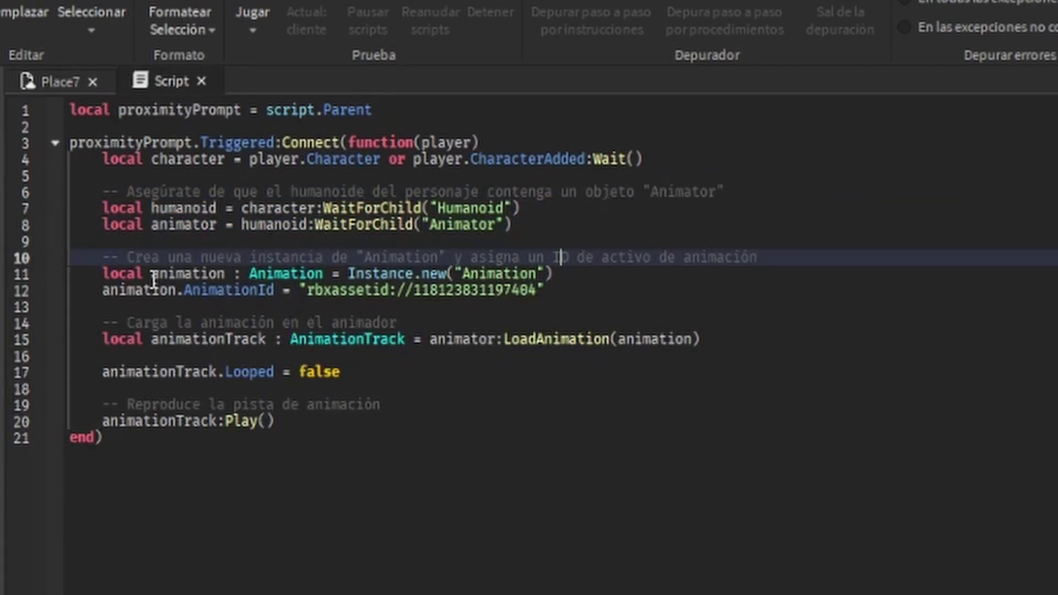
drag(153, 276, 553, 274)
click(332, 291)
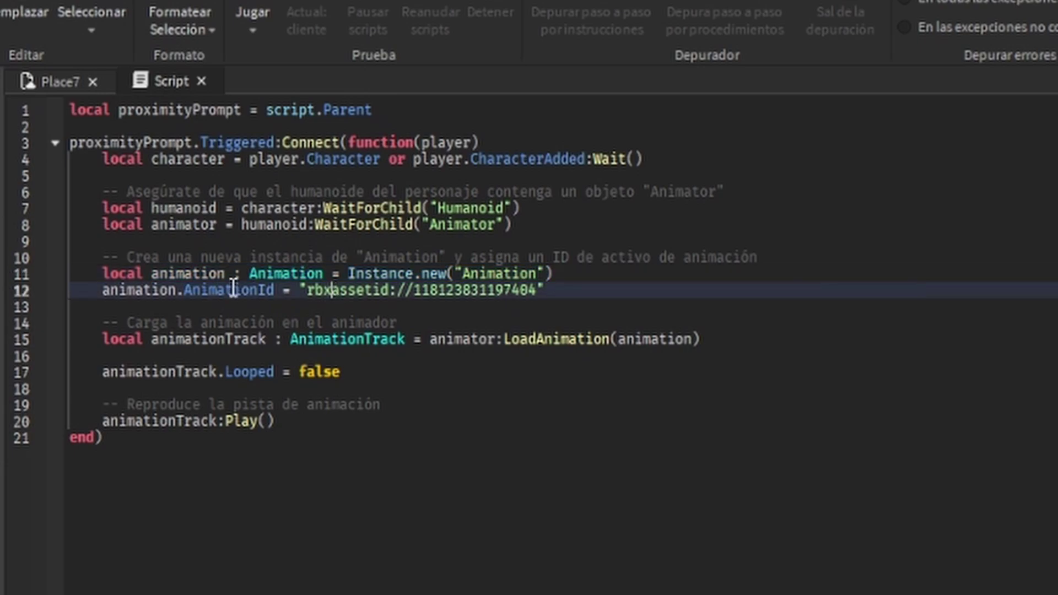
drag(189, 290, 352, 290)
click(431, 259)
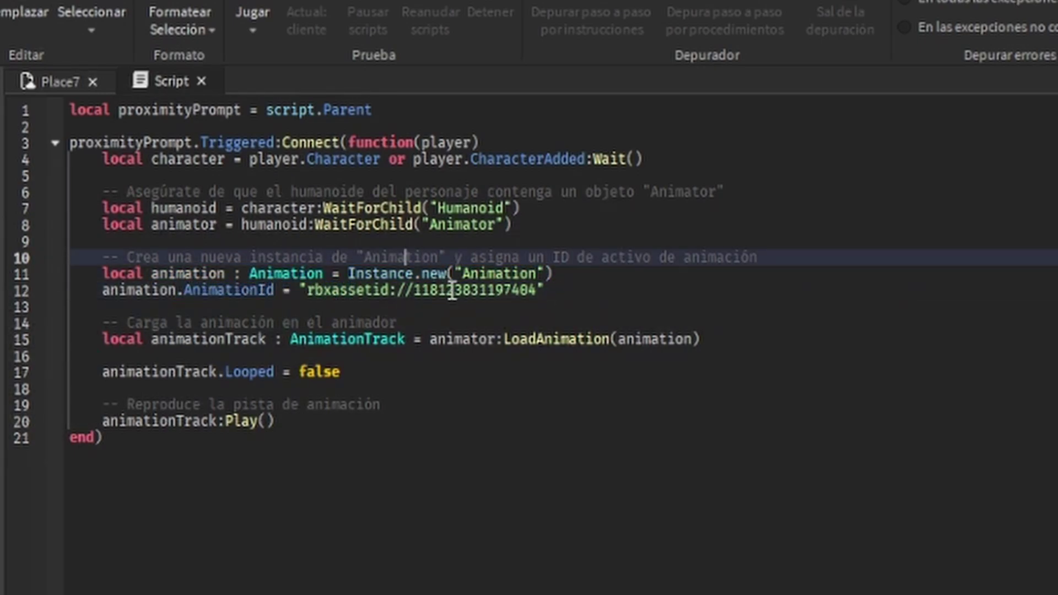
double_click(452, 291)
key(BackSpace)
key(super+v)
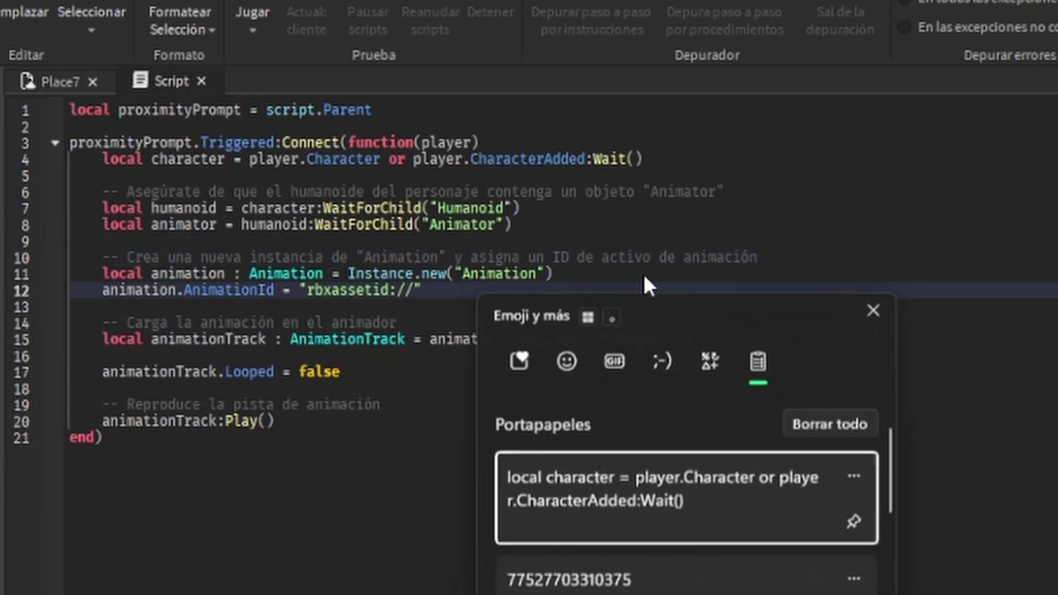
key(Down)
key(Return)
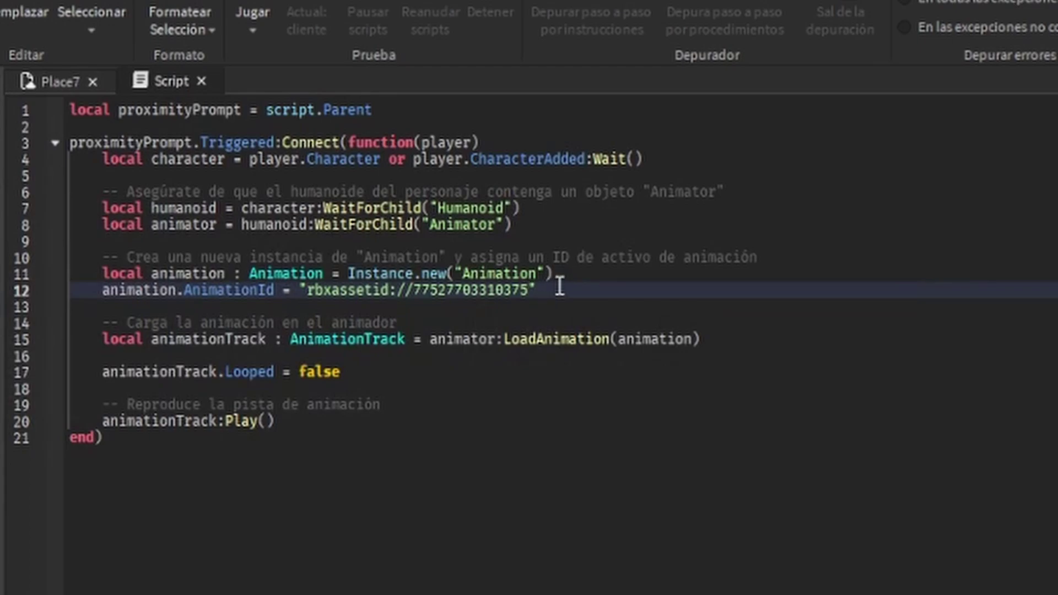
- Review the LoadAnimation(animation) call and the line that turns looping off
click(447, 340)
click(203, 226)
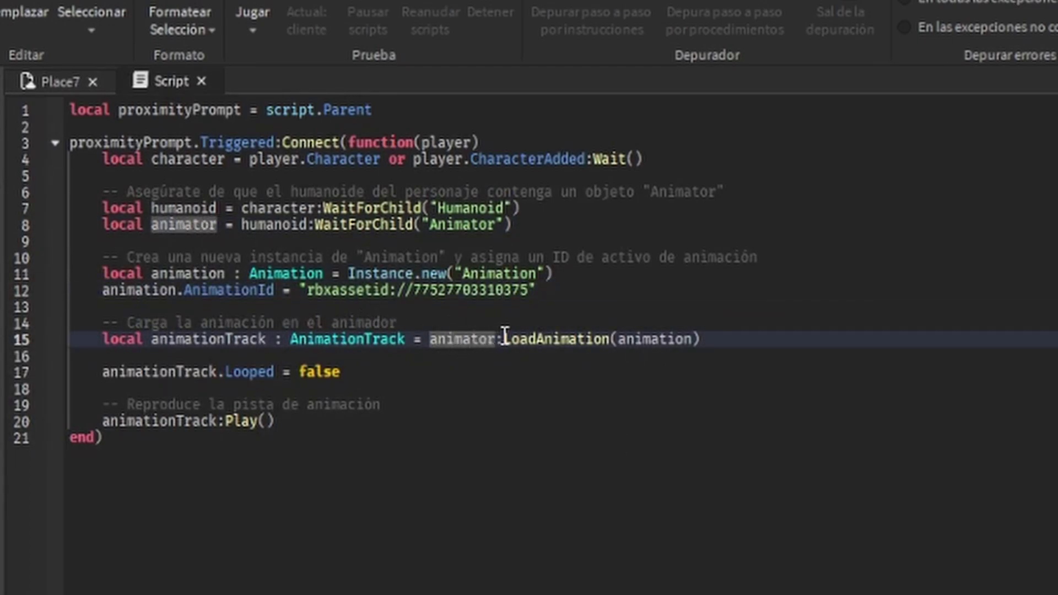
drag(503, 338, 724, 338)
click(723, 337)
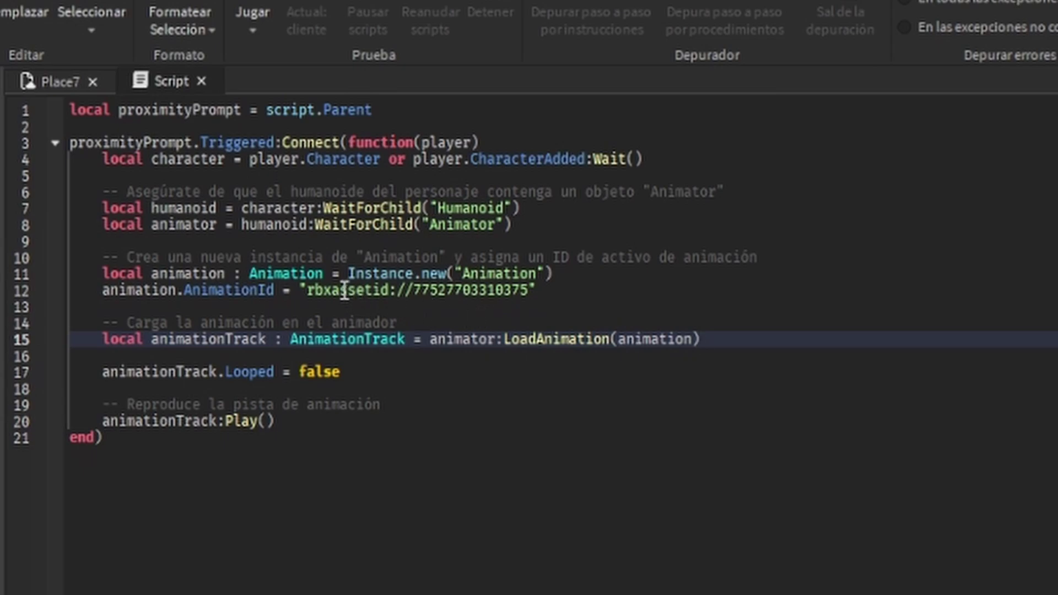
drag(442, 296, 761, 257)
click(760, 256)
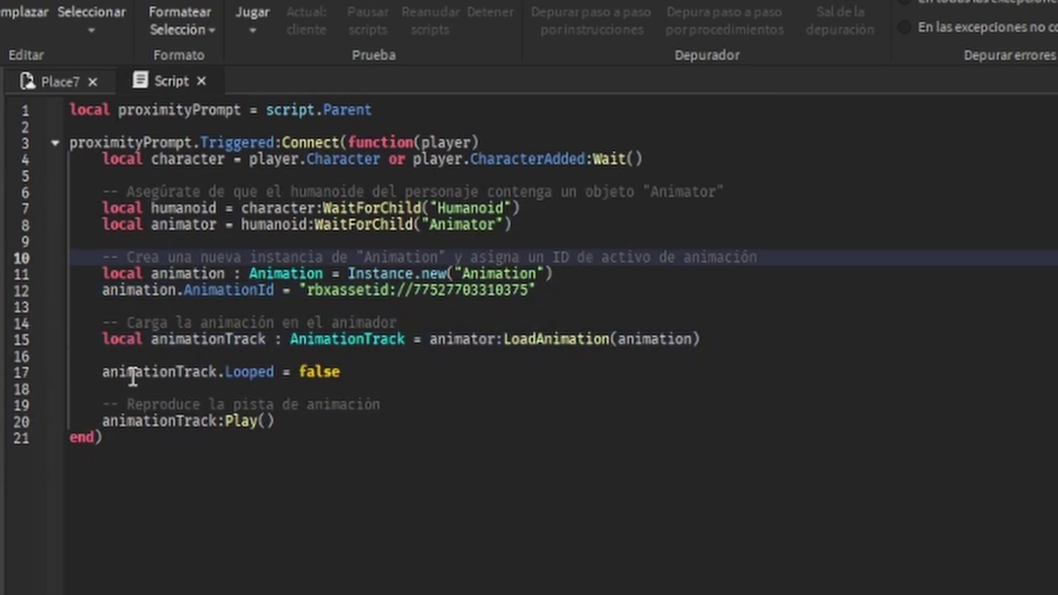
drag(105, 370, 342, 370)
click(384, 374)
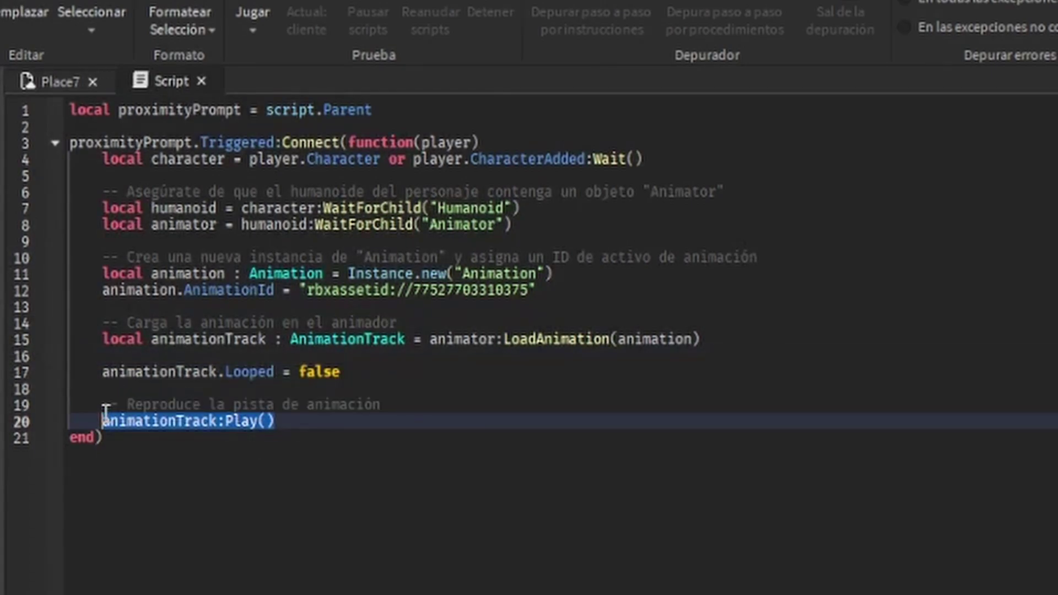
- Switch the avatar type from Solo R15 to Solo R6 in Avatar Settings
click(339, 411)
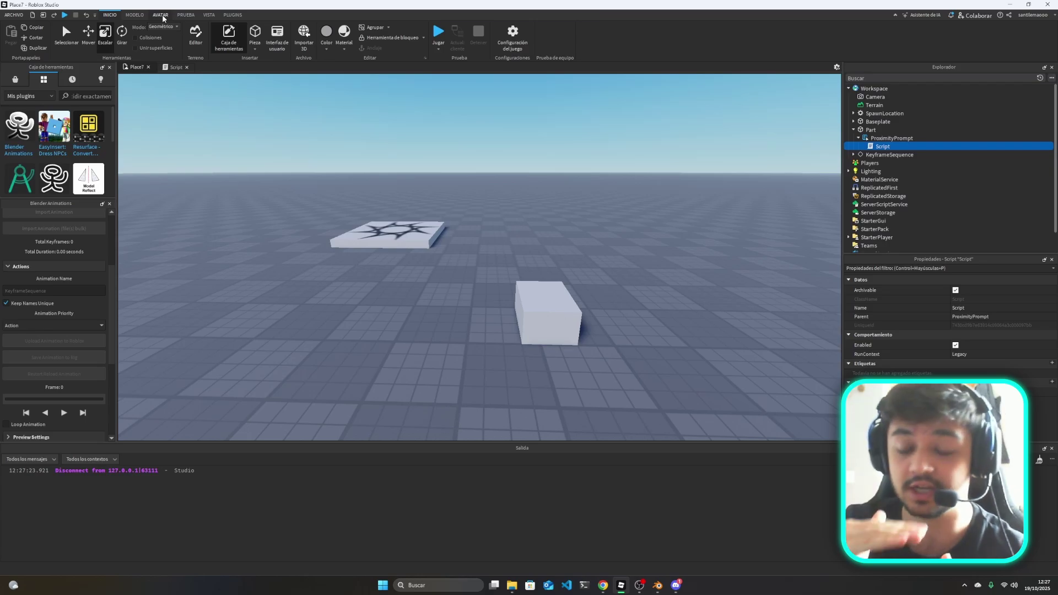
click(162, 16)
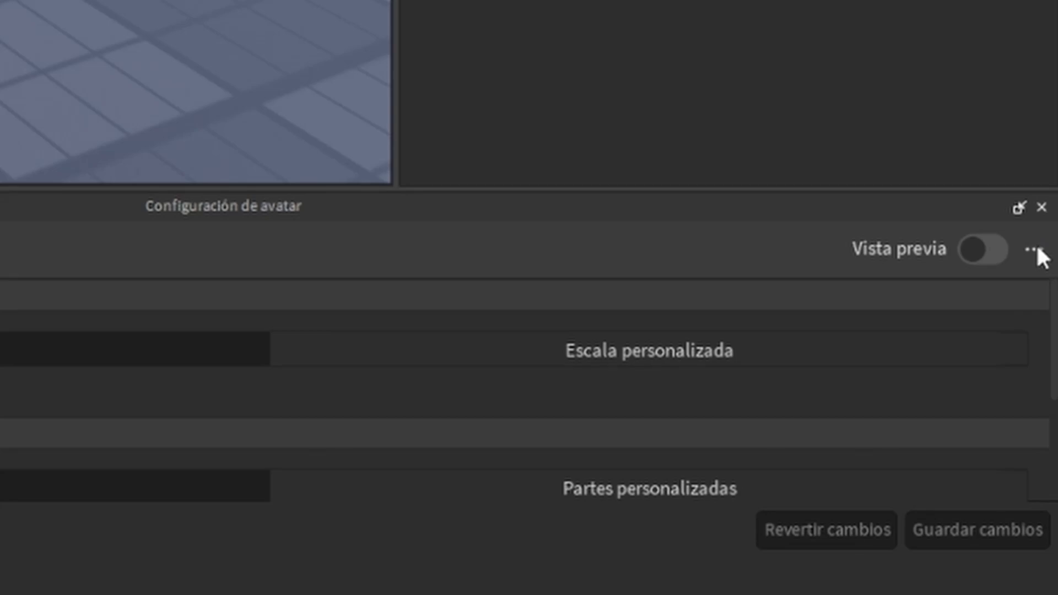
click(1050, 463)
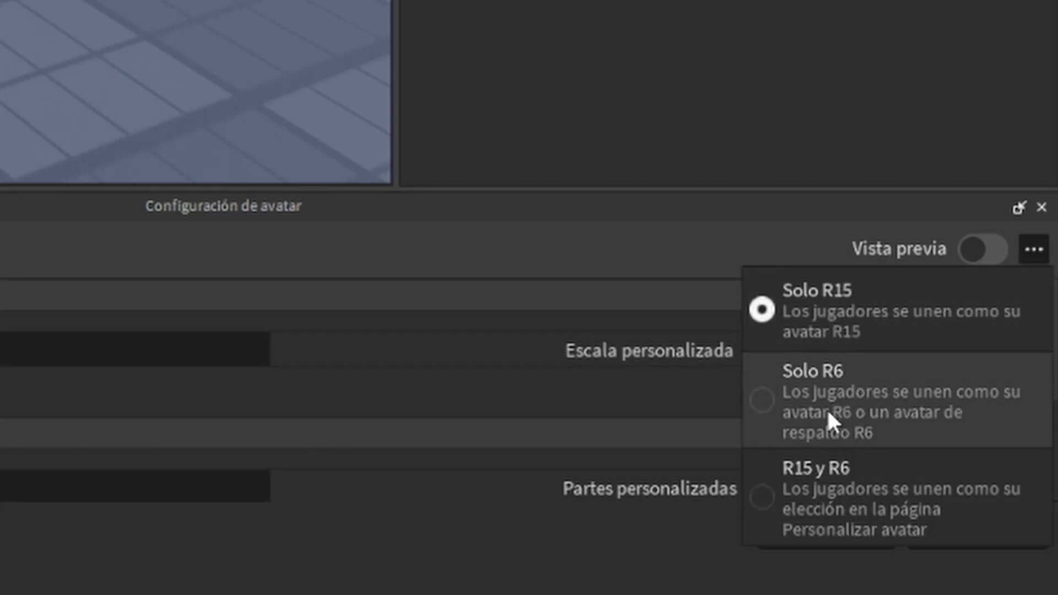
click(827, 408)
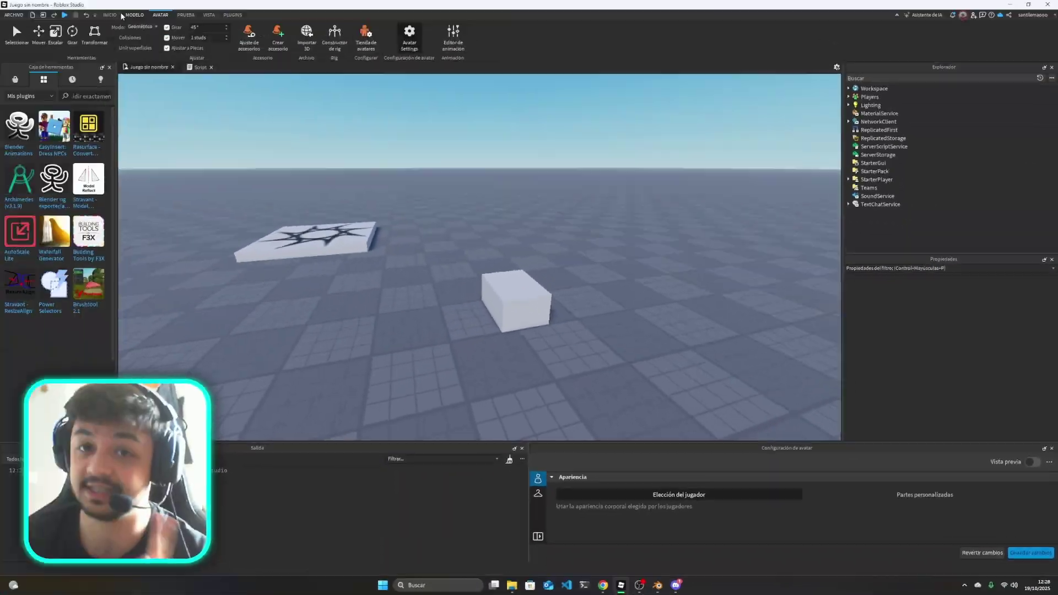
- Play-test the game, walking and jumping the R6 avatar to the cube while turning the camera
click(65, 15)
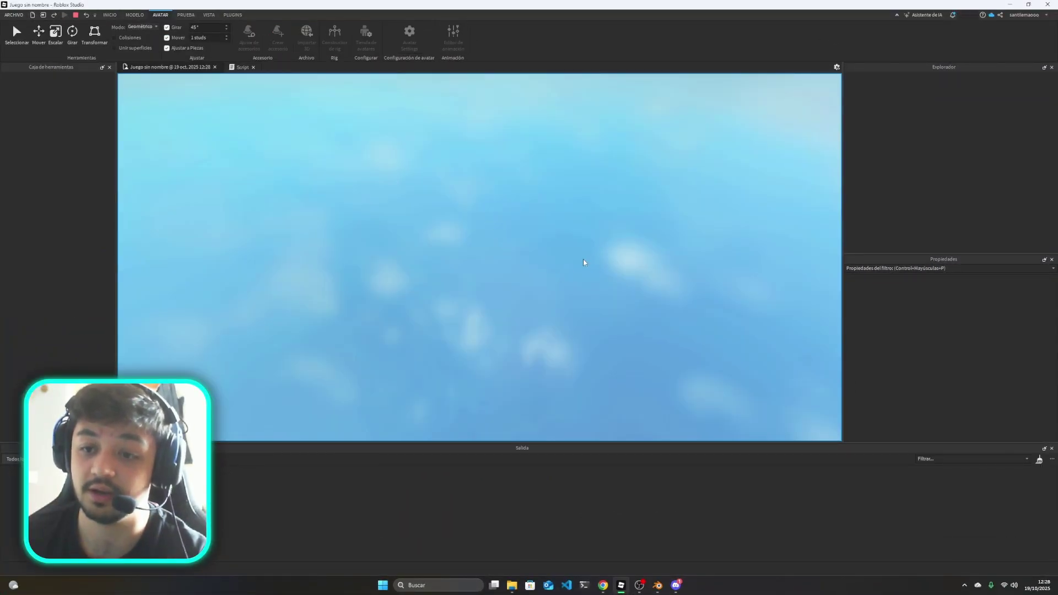
key(w)
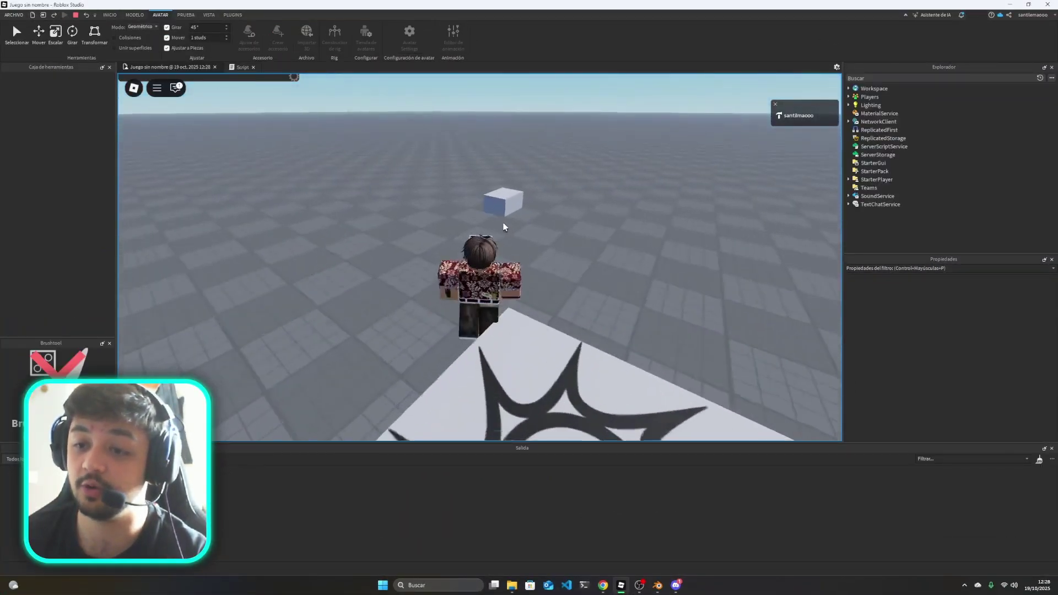
right_drag(538, 231, 548, 237)
key(space)
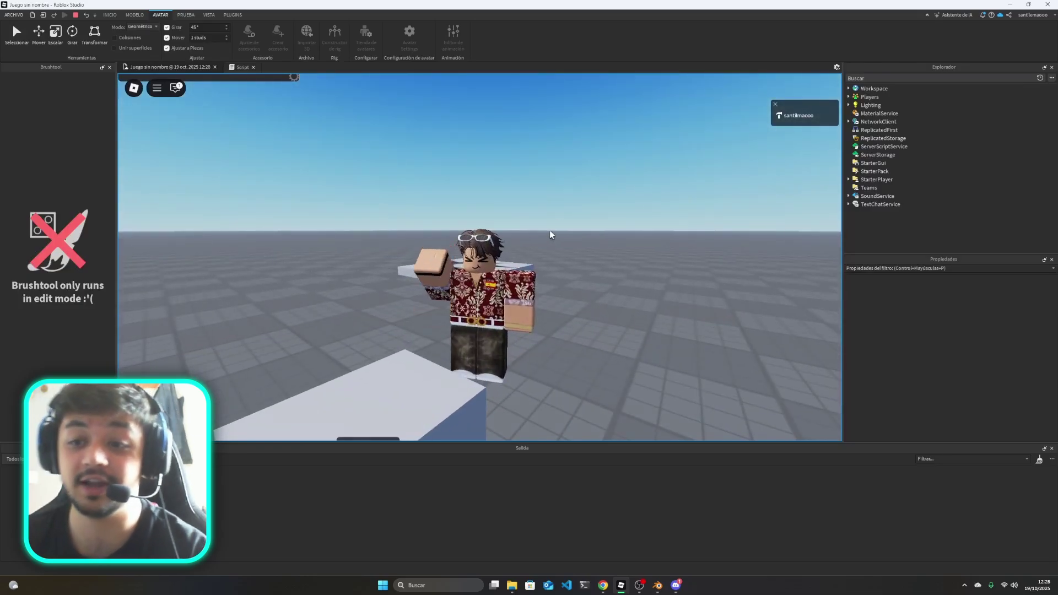
right_drag(550, 235, 503, 269)
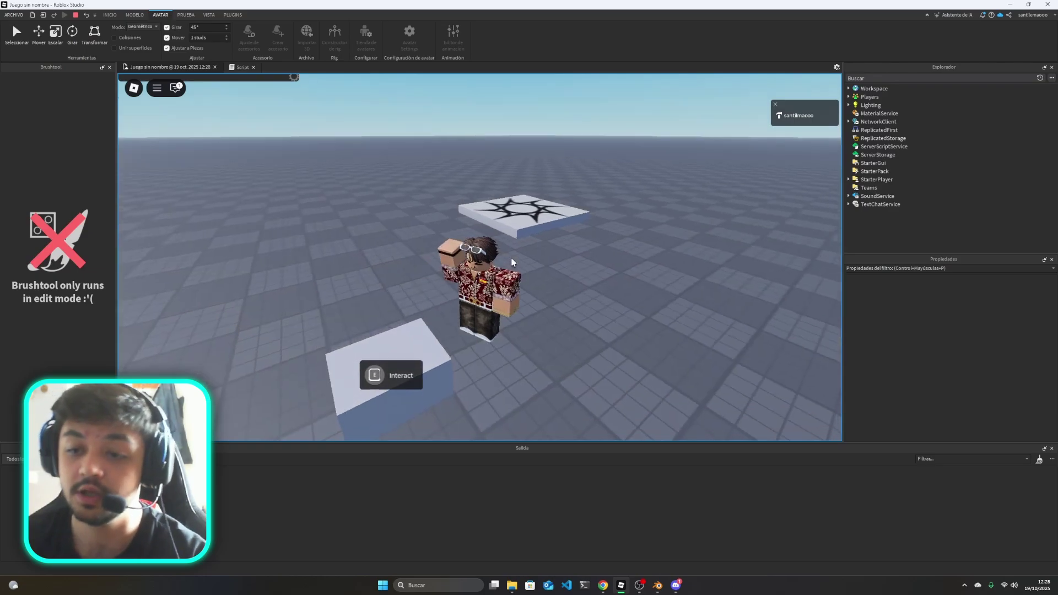
mouse_move(503, 267)
right_down()
mouse_move(526, 251)
mouse_move(554, 263)
right_up()
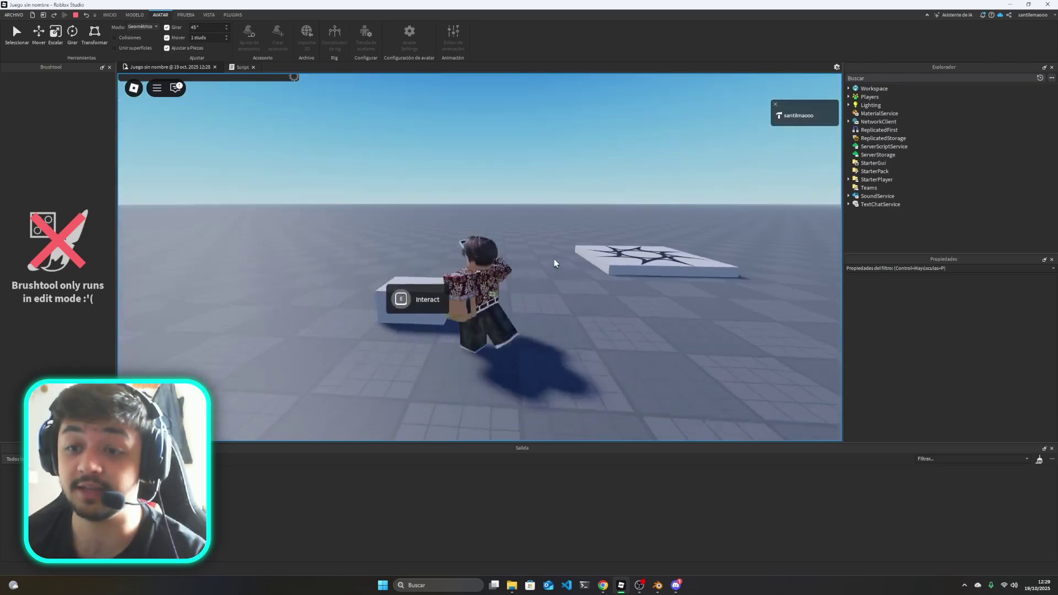
key(s)
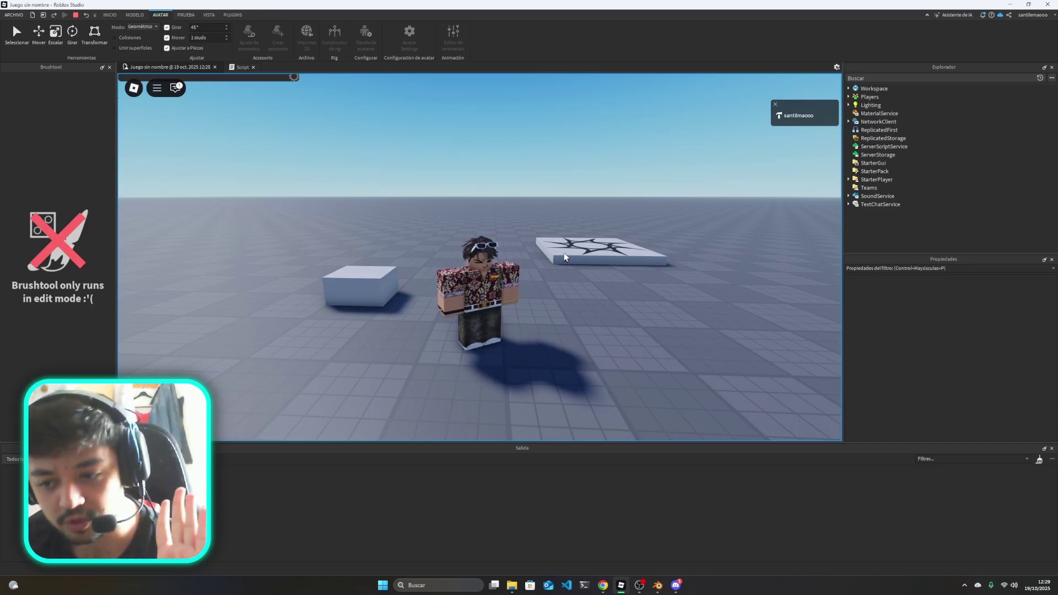
key(w)
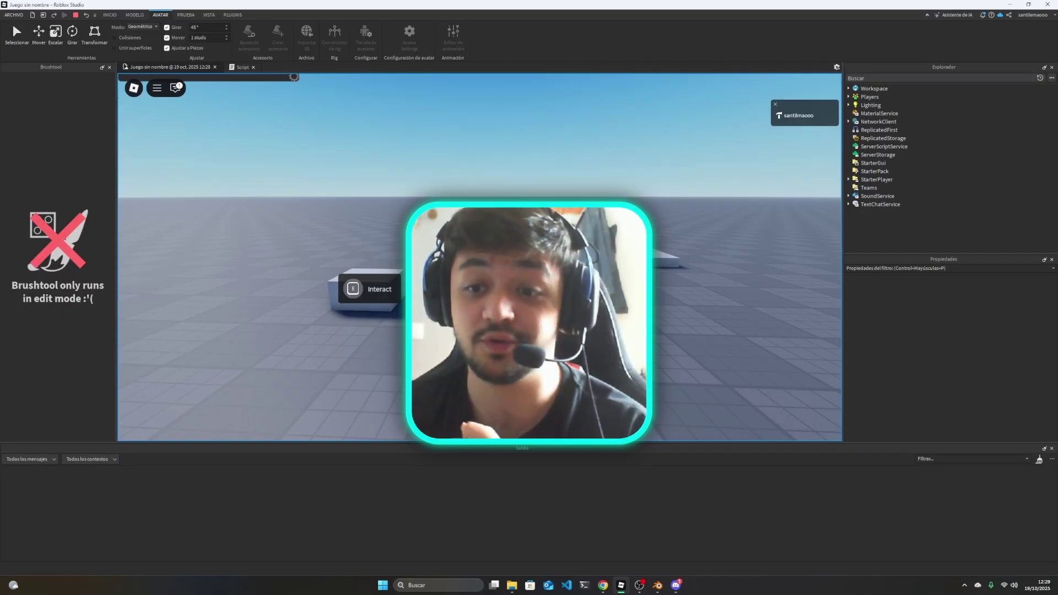